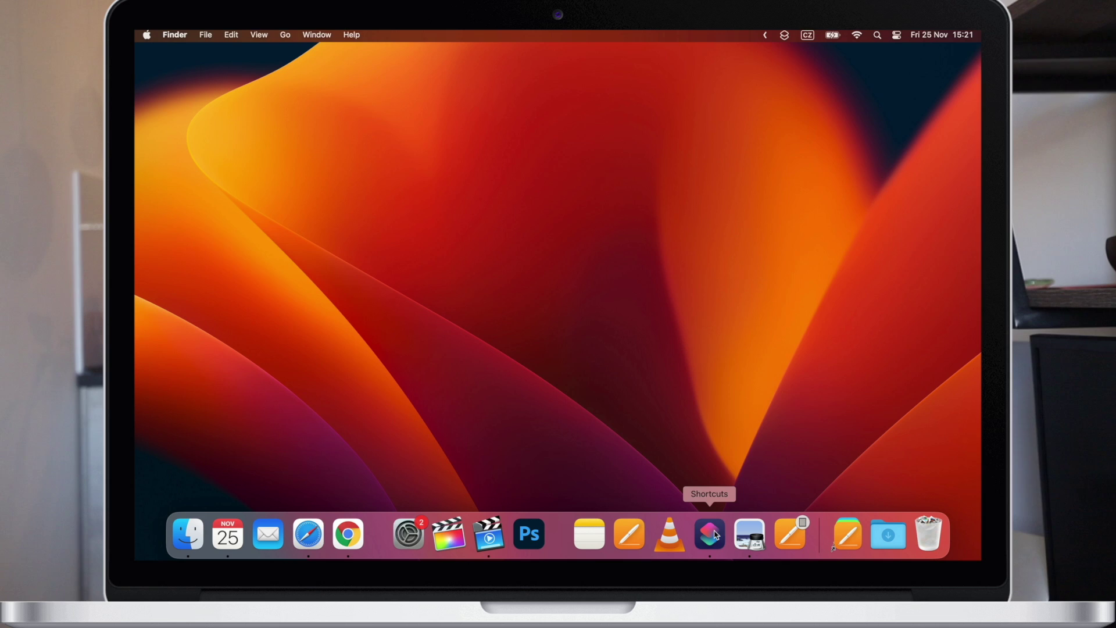
Launch Shortcuts from the Dock and start a new, empty untitled shortcut
click(716, 535)
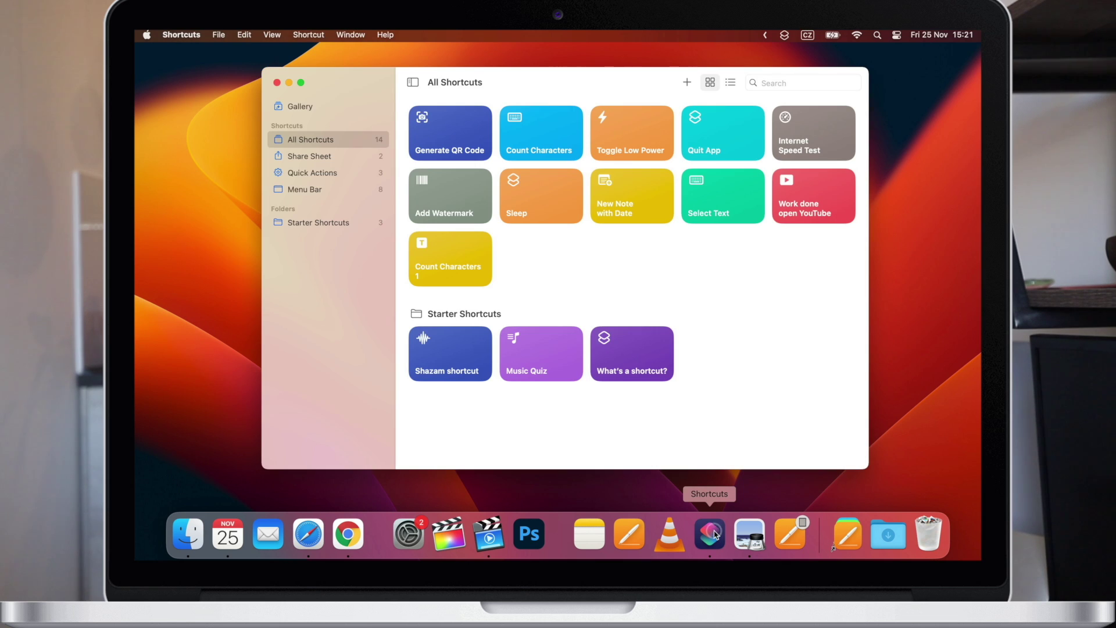
click(686, 82)
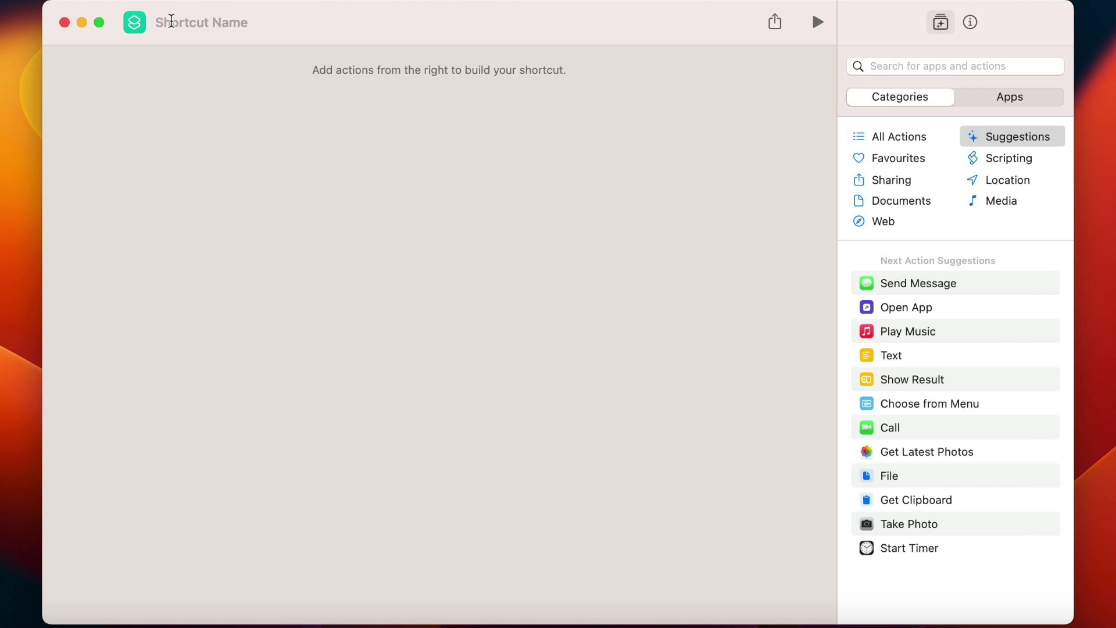
Name the shortcut 'Make GIF' and use the photo symbol found by searching 'pho' as its icon
text(Make GIF)
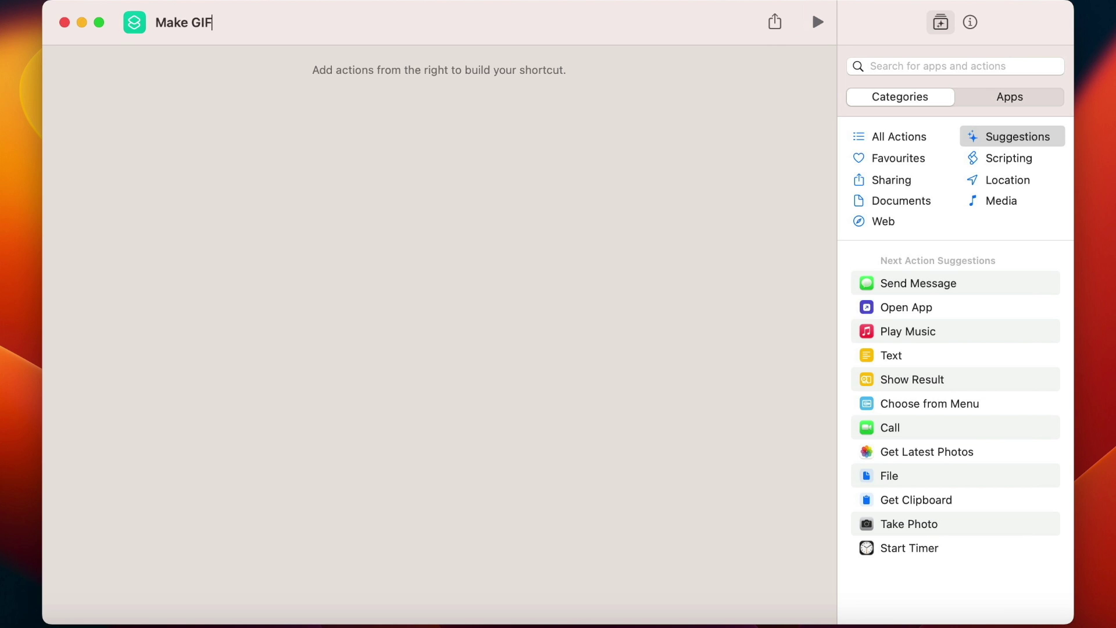
click(135, 23)
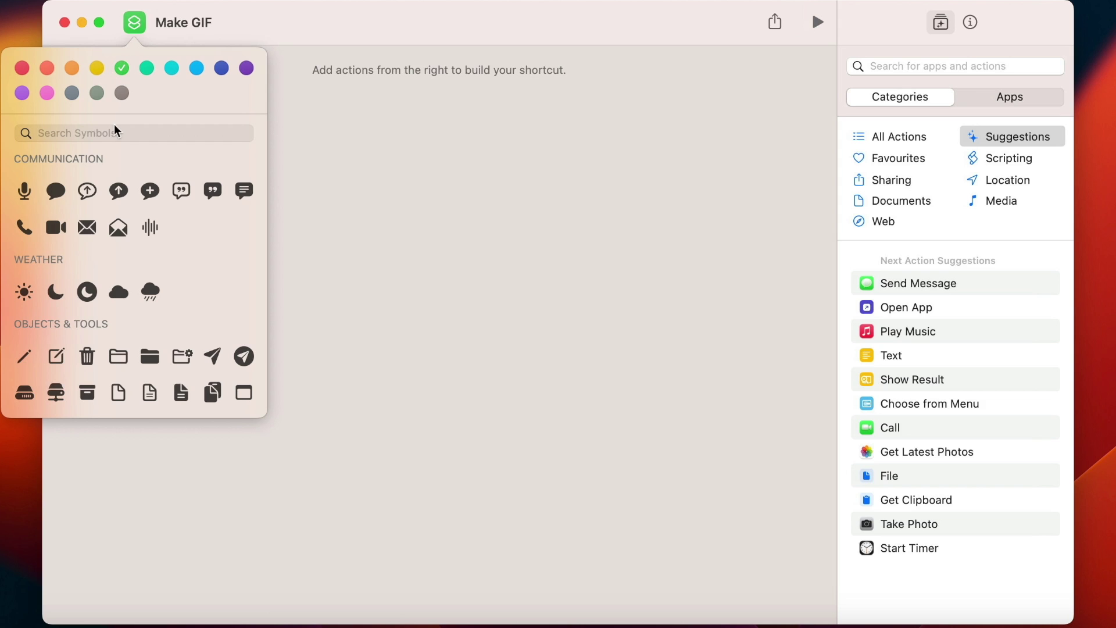
click(114, 129)
text(pho)
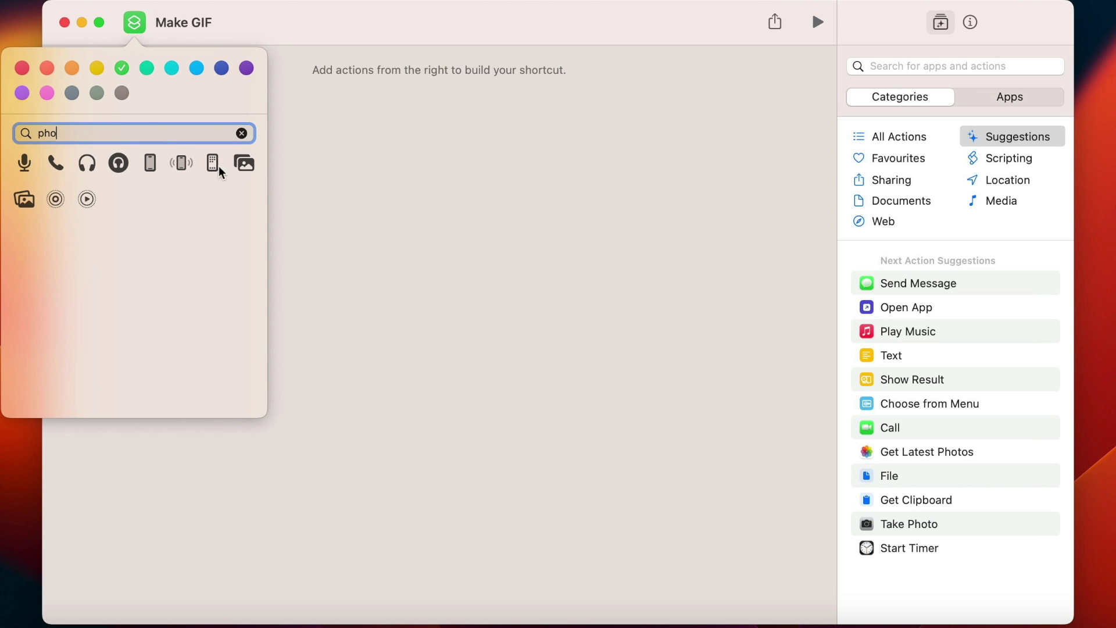
click(244, 162)
click(559, 194)
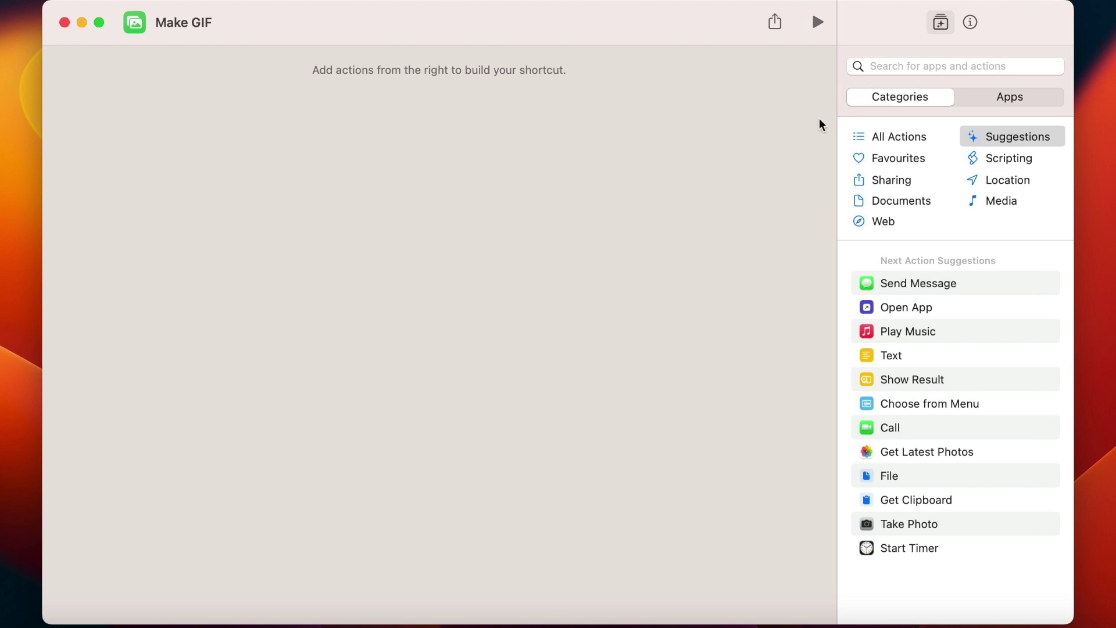
Add a Select Photos action followed by a Make GIF action
click(885, 65)
text(select p)
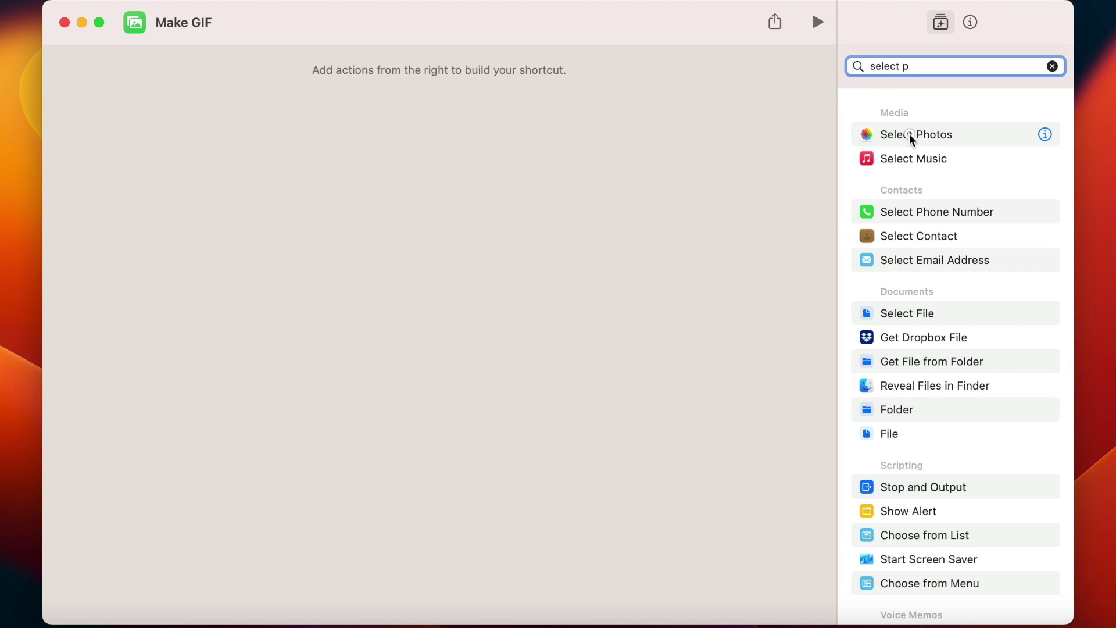
double_click(909, 133)
click(644, 76)
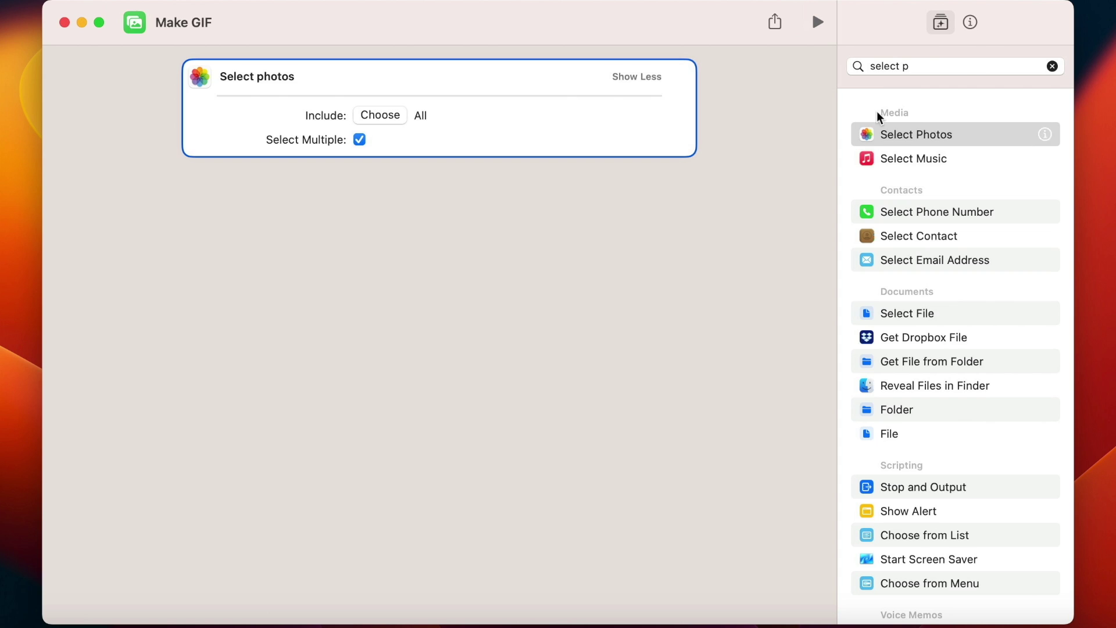
click(1051, 66)
text(gif)
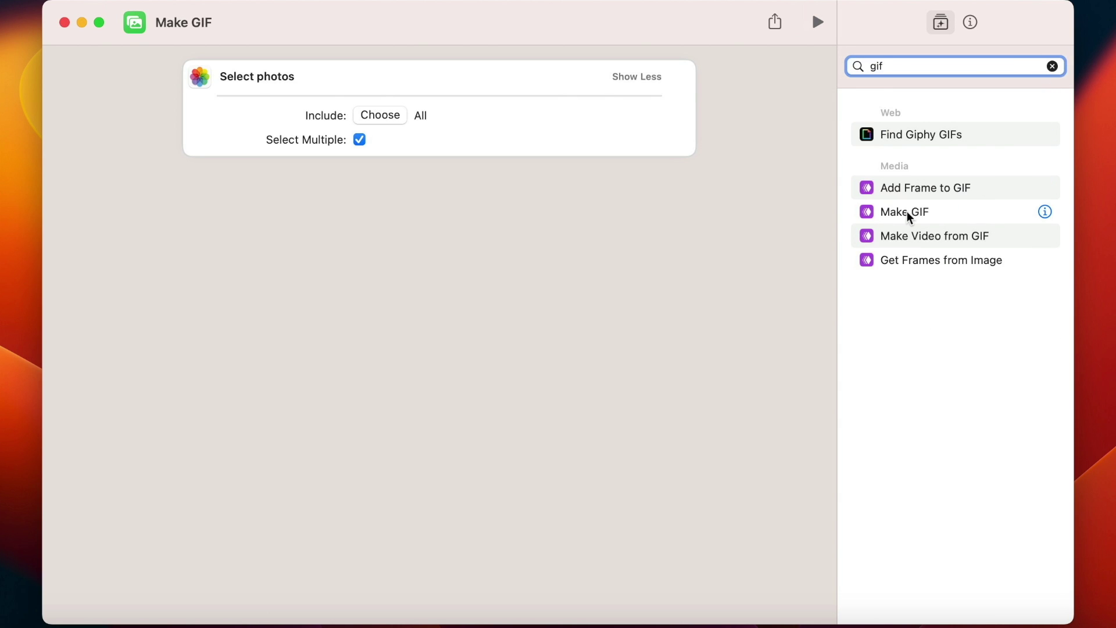
double_click(907, 211)
click(754, 230)
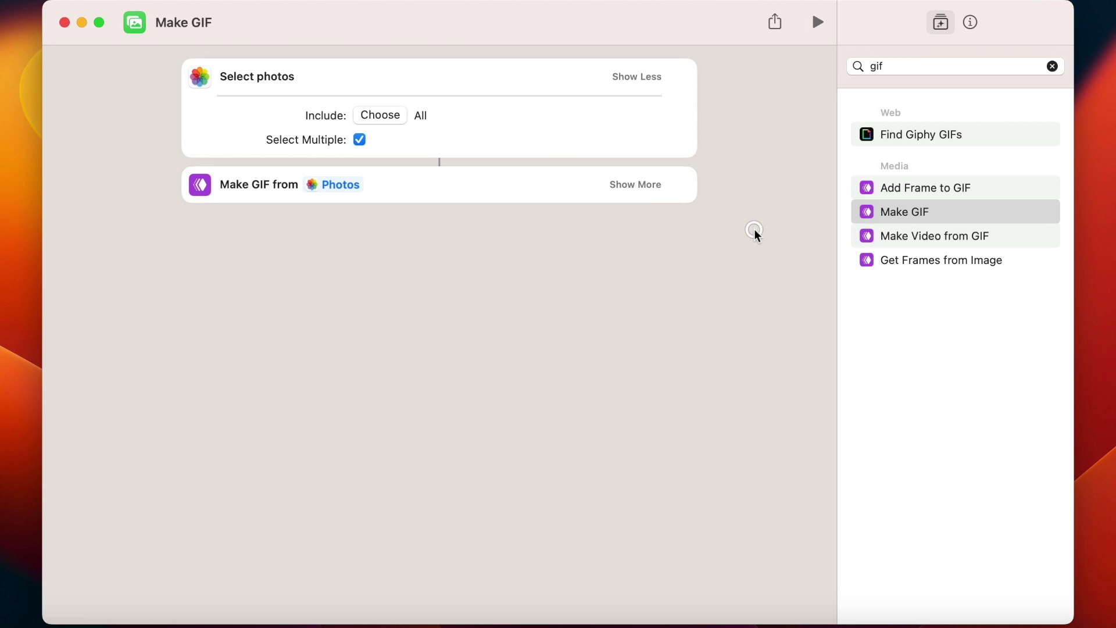
Test-run the shortcut, picking two Parliament photos and the temple photo, then cancel
click(818, 22)
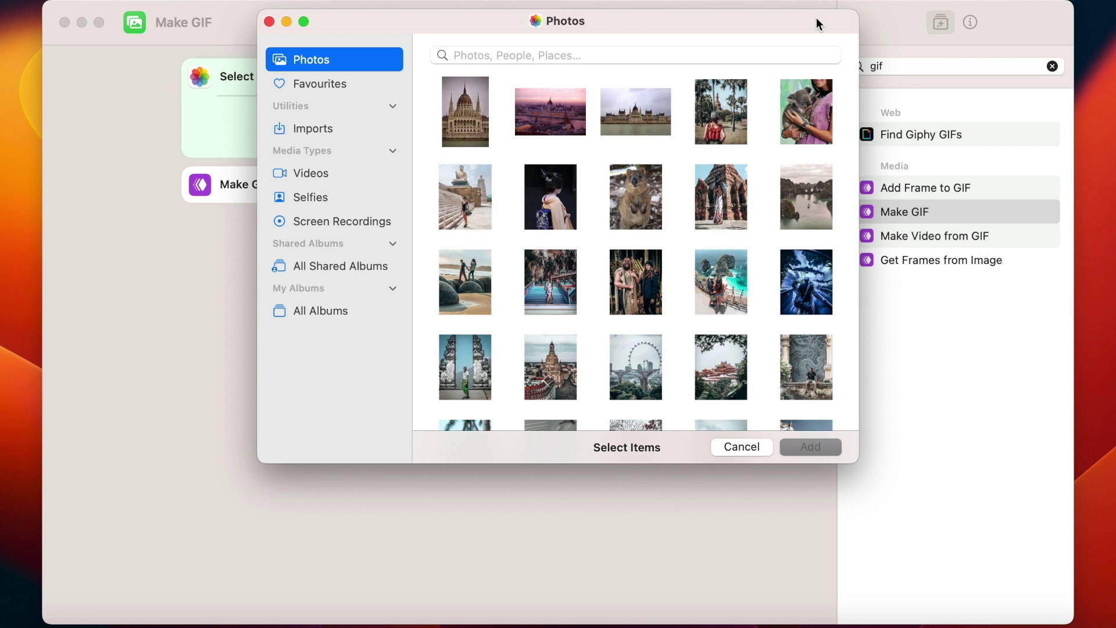
click(573, 126)
click(657, 122)
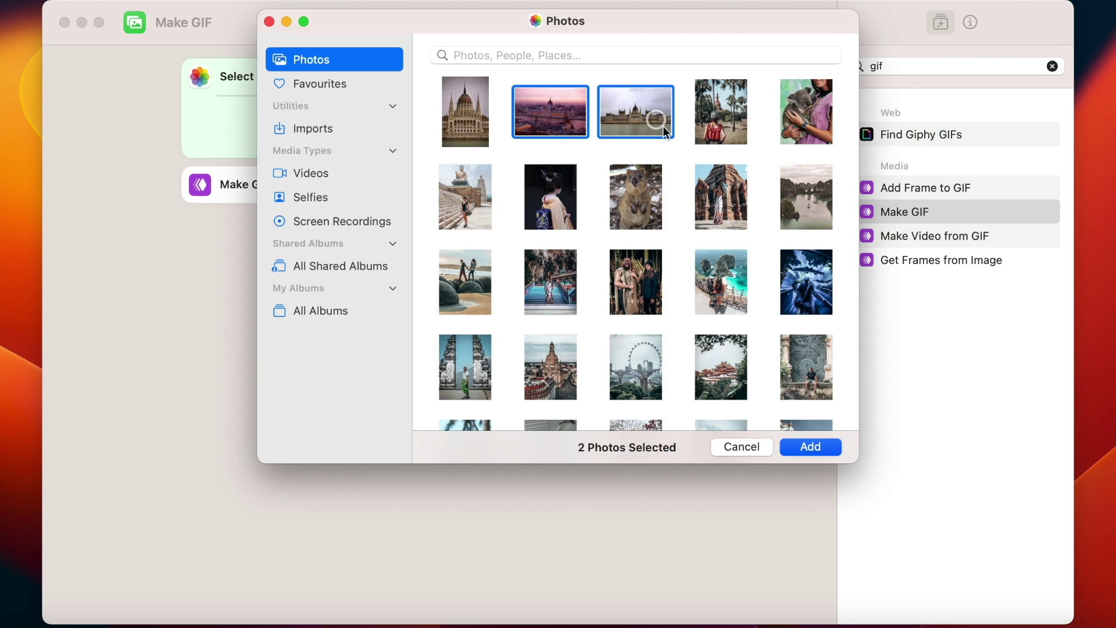
click(720, 198)
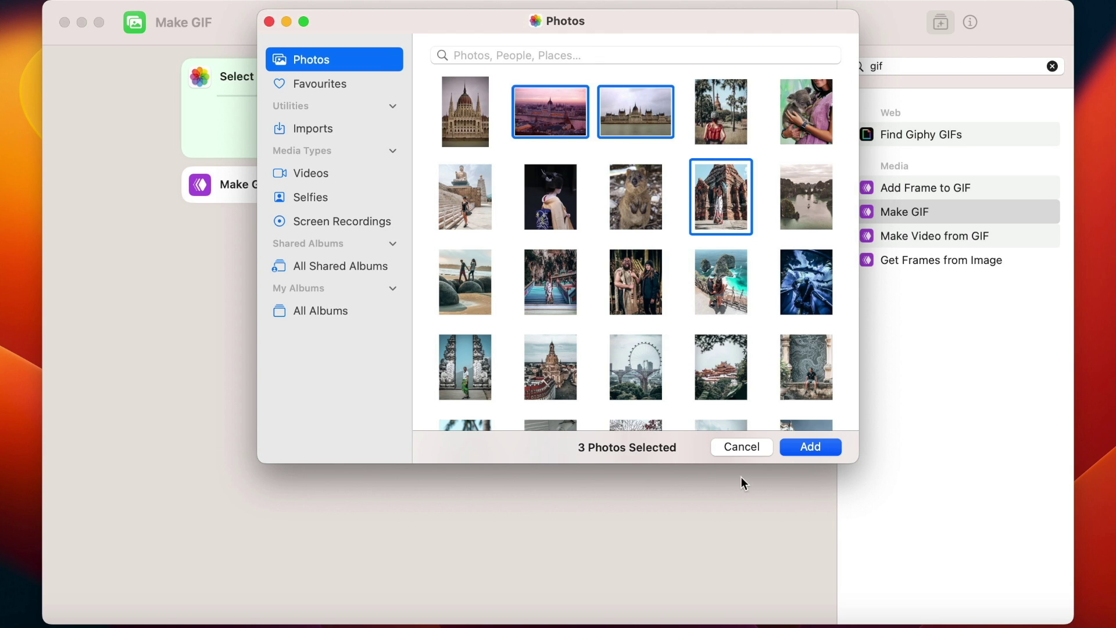
click(734, 448)
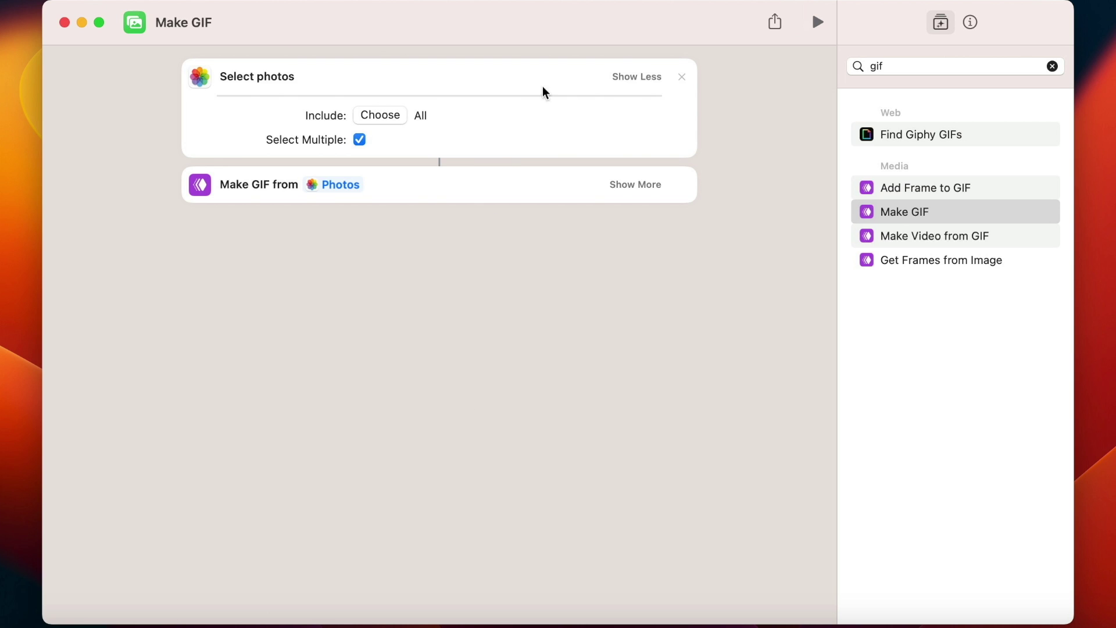
Remove Select Photos, feed Make GIF from Shortcut Input, and accept only Images as input
click(683, 77)
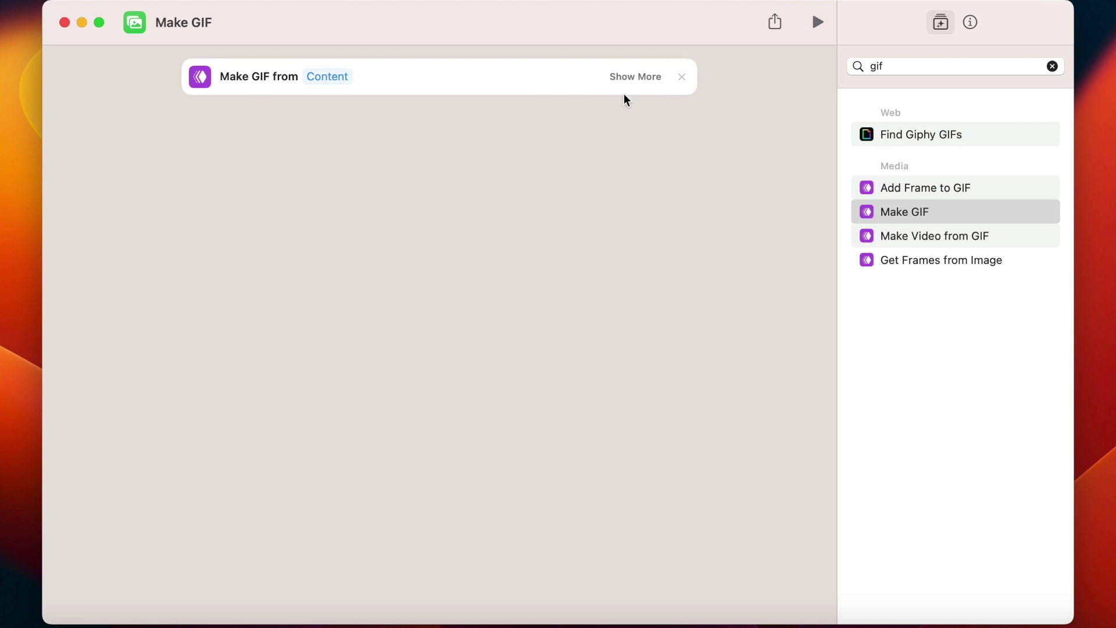
click(336, 79)
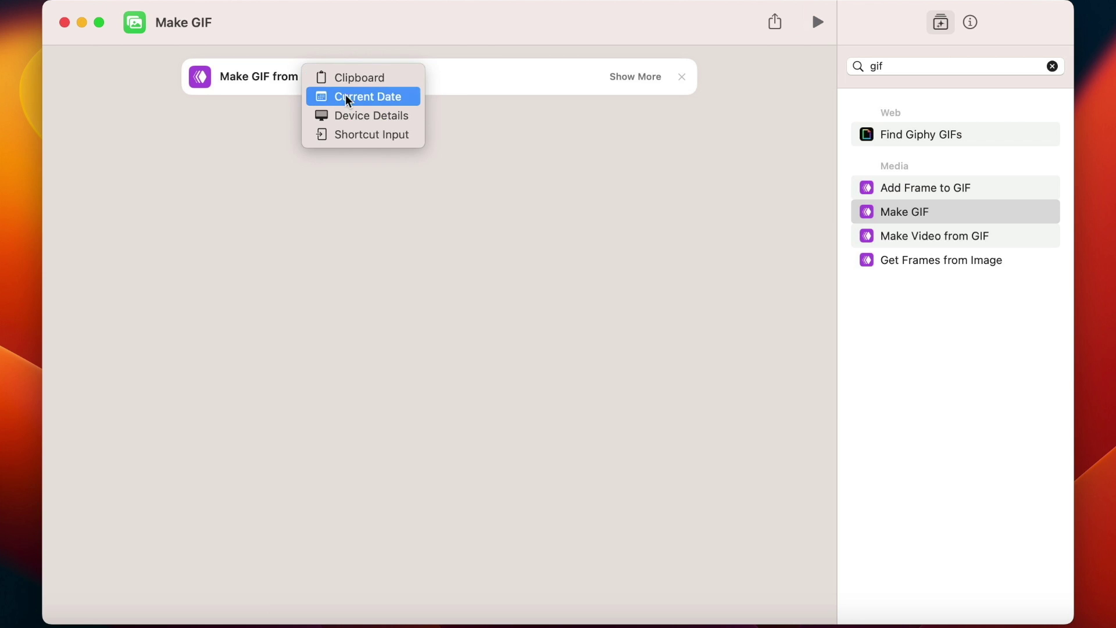
click(364, 132)
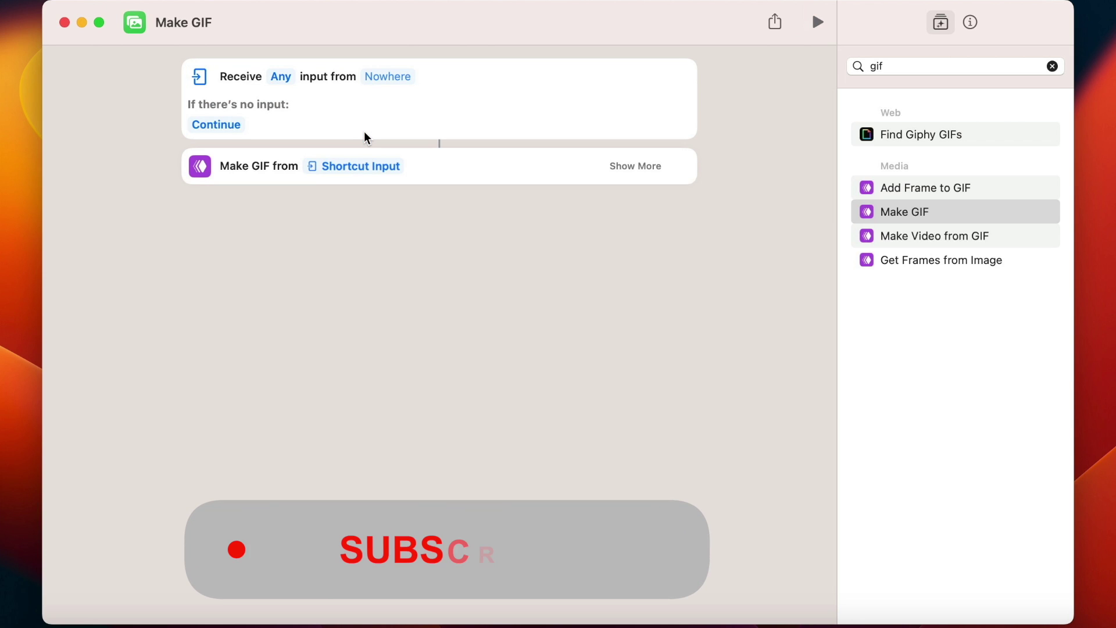
click(283, 77)
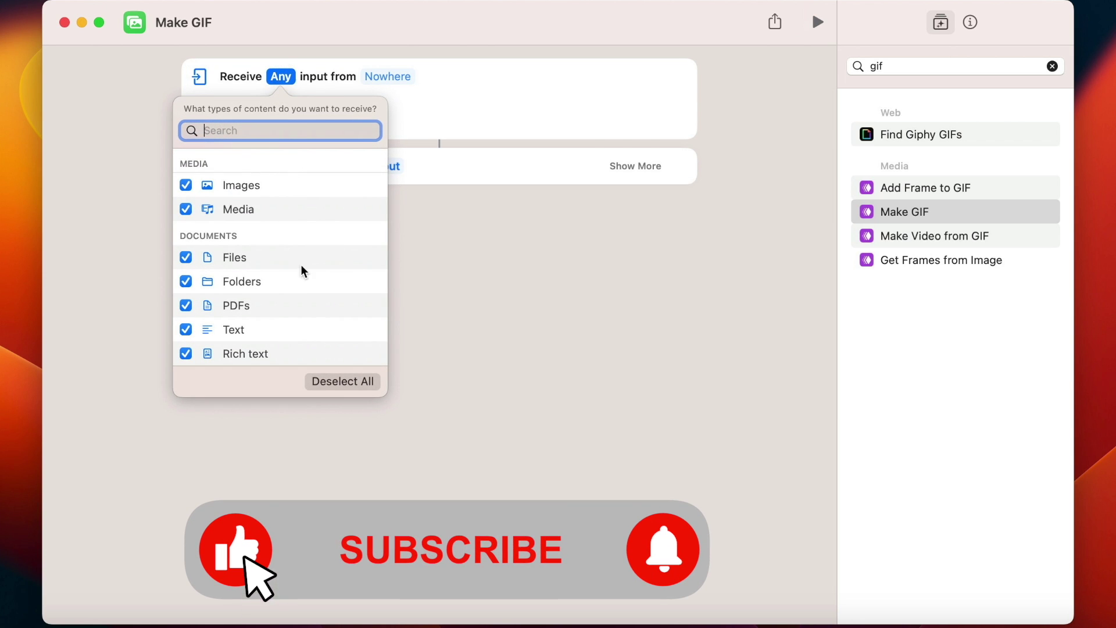
click(340, 381)
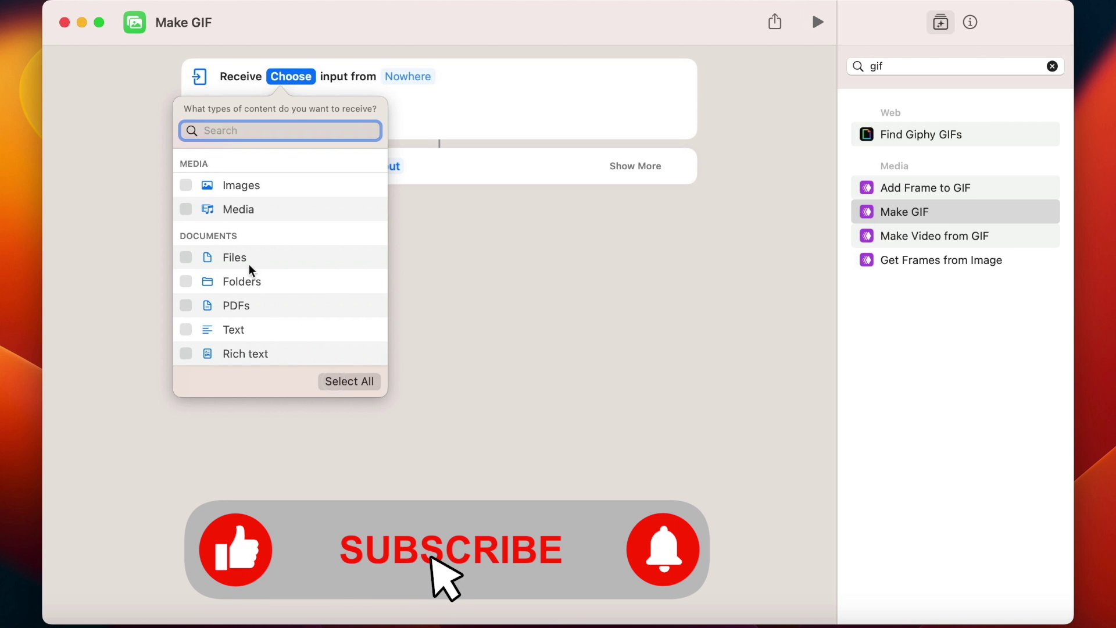
click(186, 185)
In the shortcut's details, enable it as a Quick Action
click(413, 76)
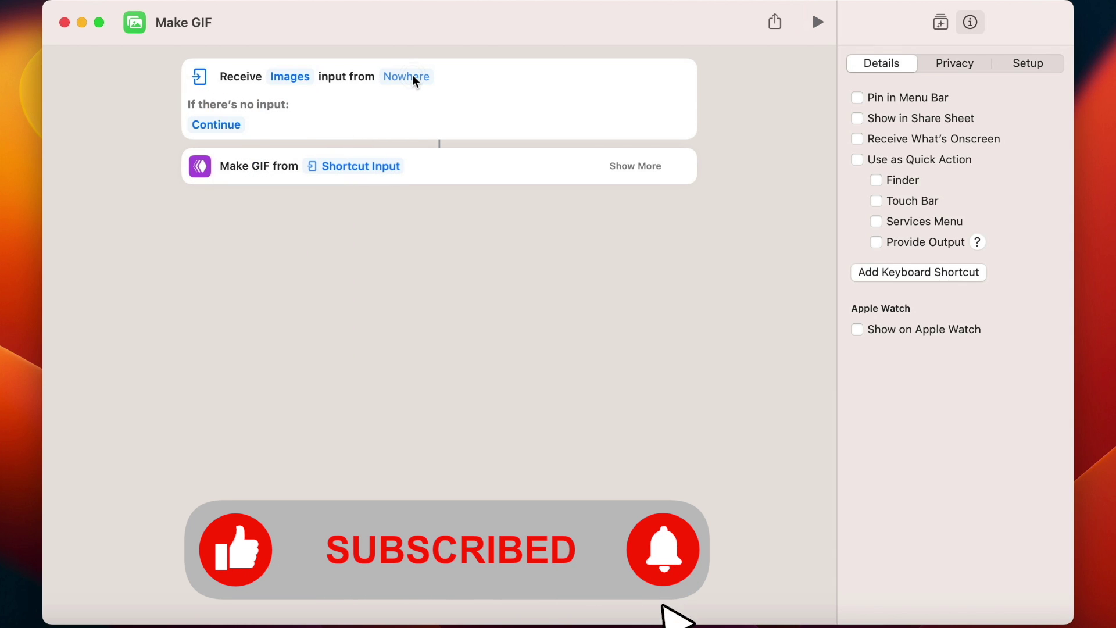
click(856, 159)
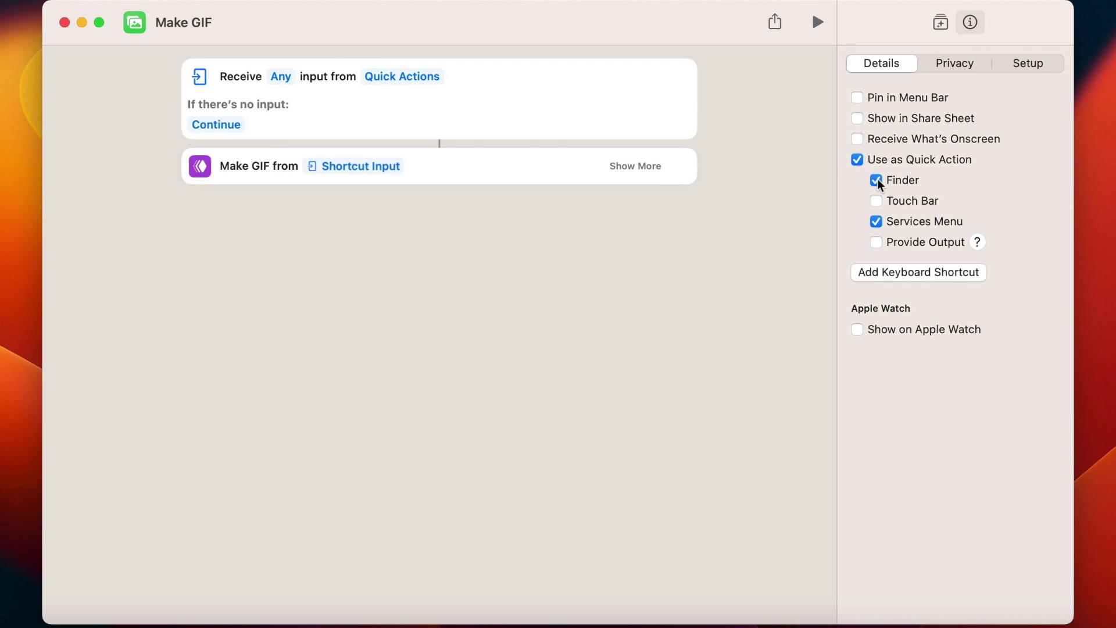
click(941, 23)
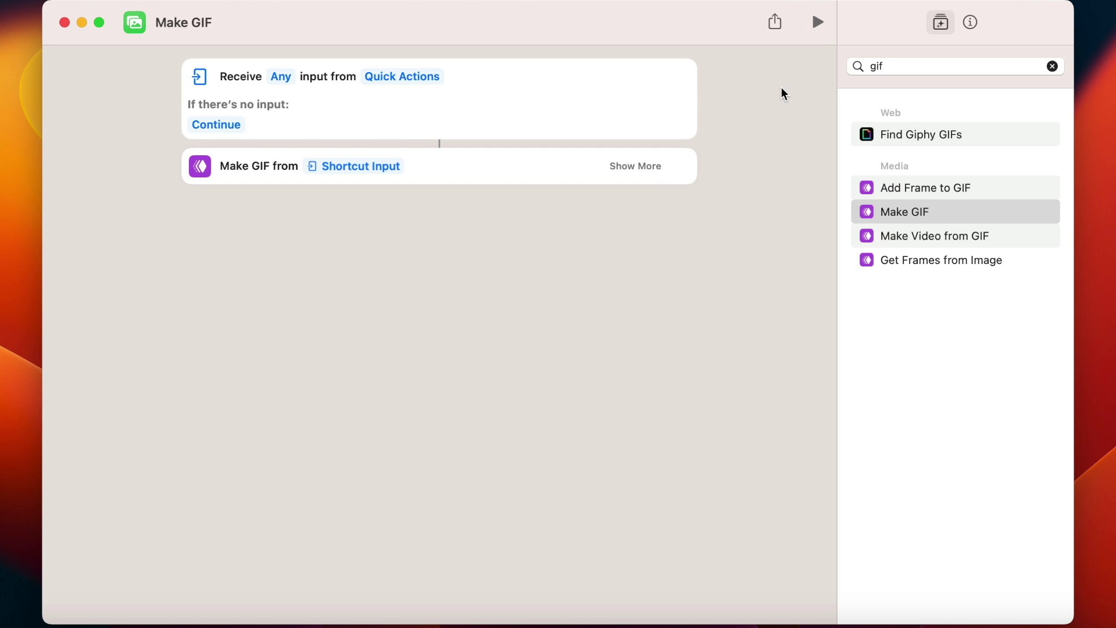
Add a Quick Look step below Make GIF and expand Make GIF to edit Seconds Per Photo (0.2)
click(1051, 66)
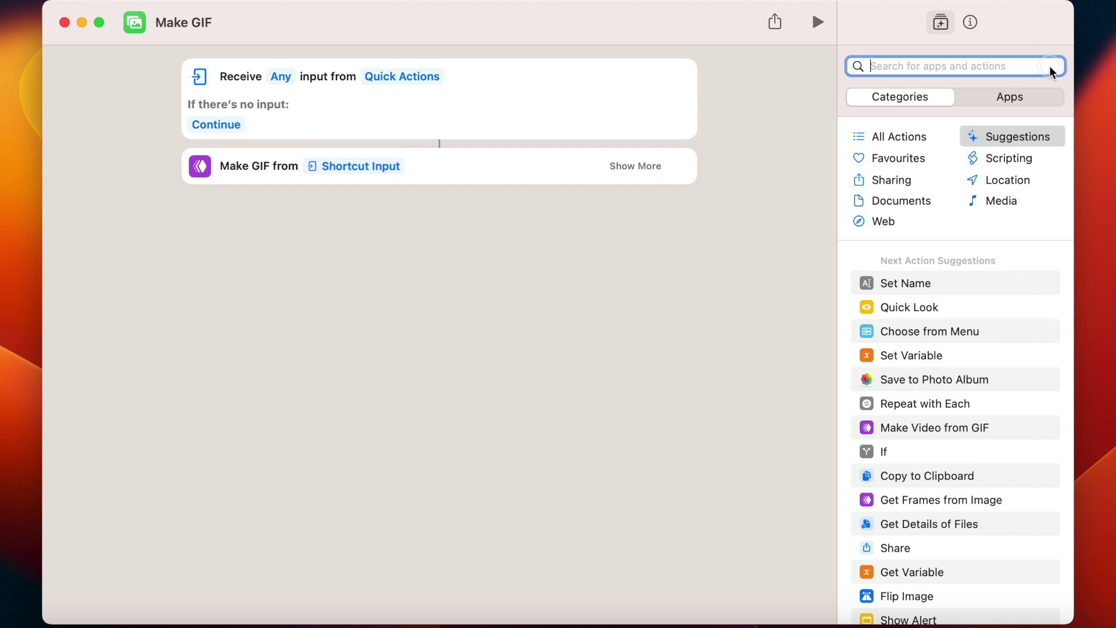
text(quick)
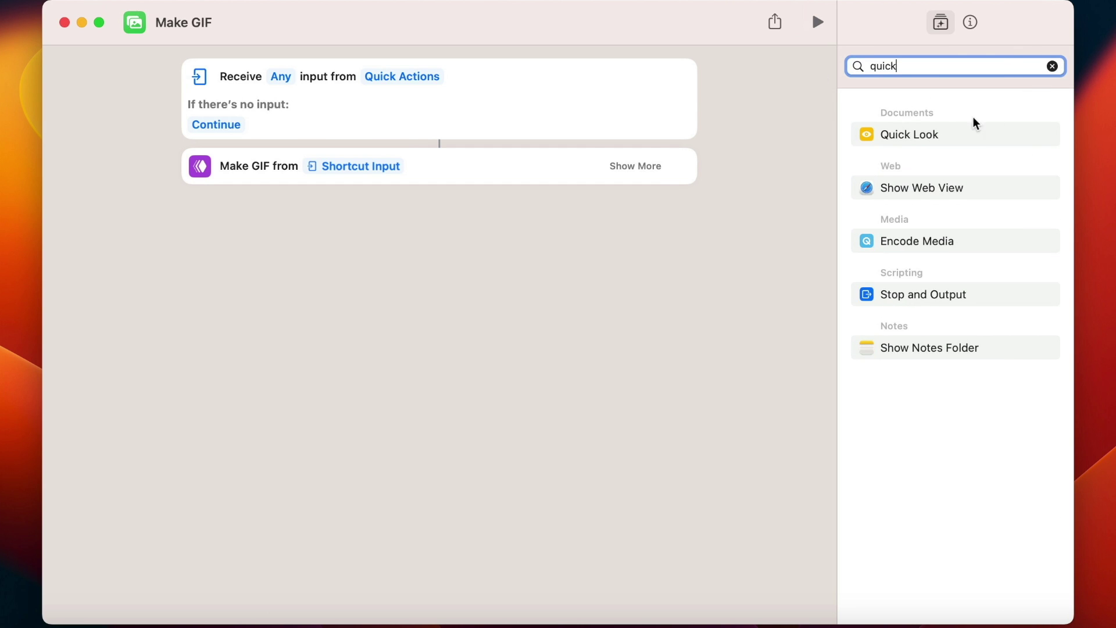
click(956, 135)
drag(955, 136, 412, 375)
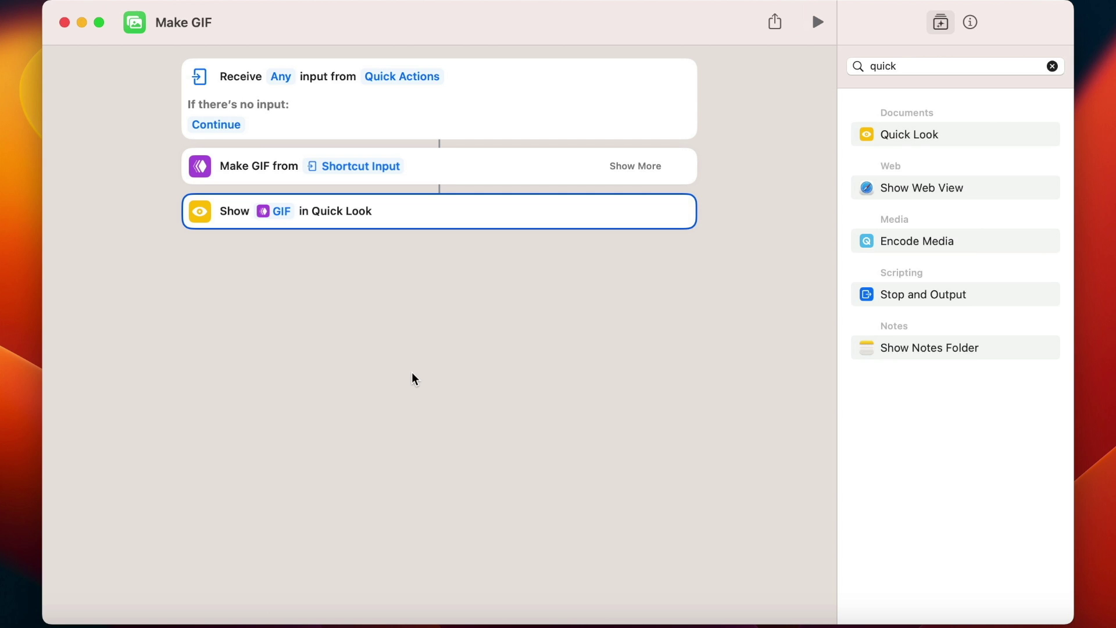
click(630, 166)
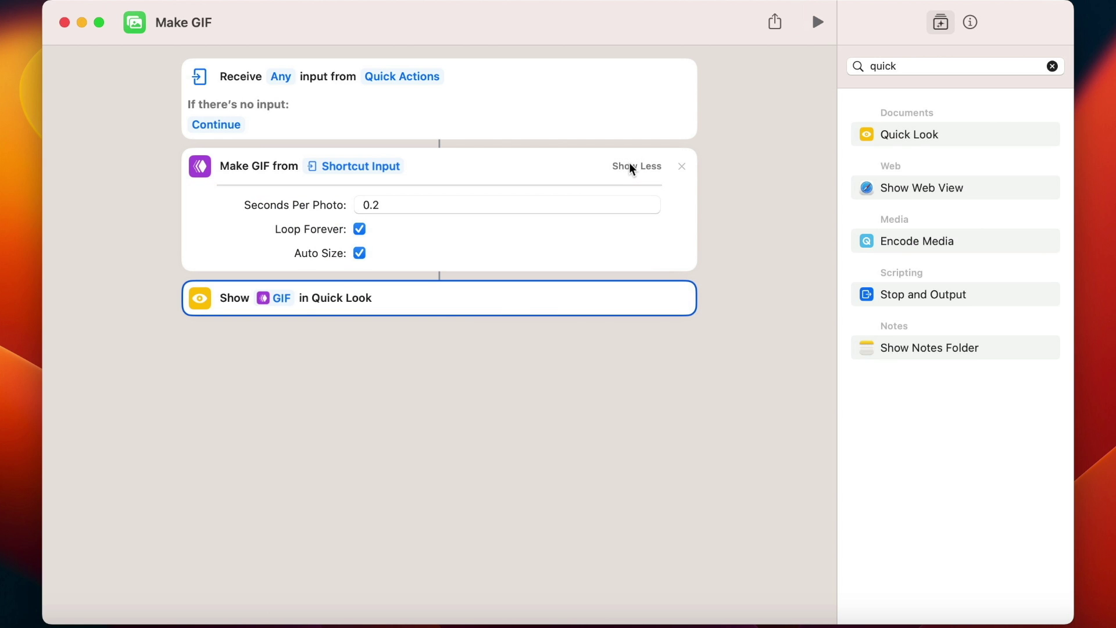
click(417, 204)
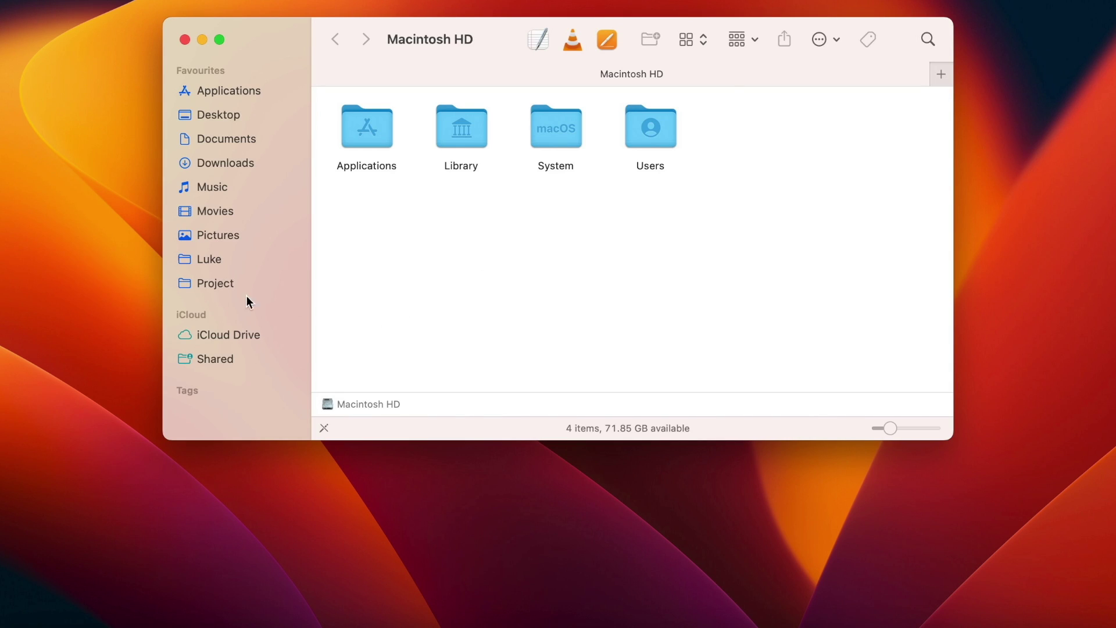
Select all 22 JPGs in Project > GIF and run the Make GIF Quick Action on them
click(210, 283)
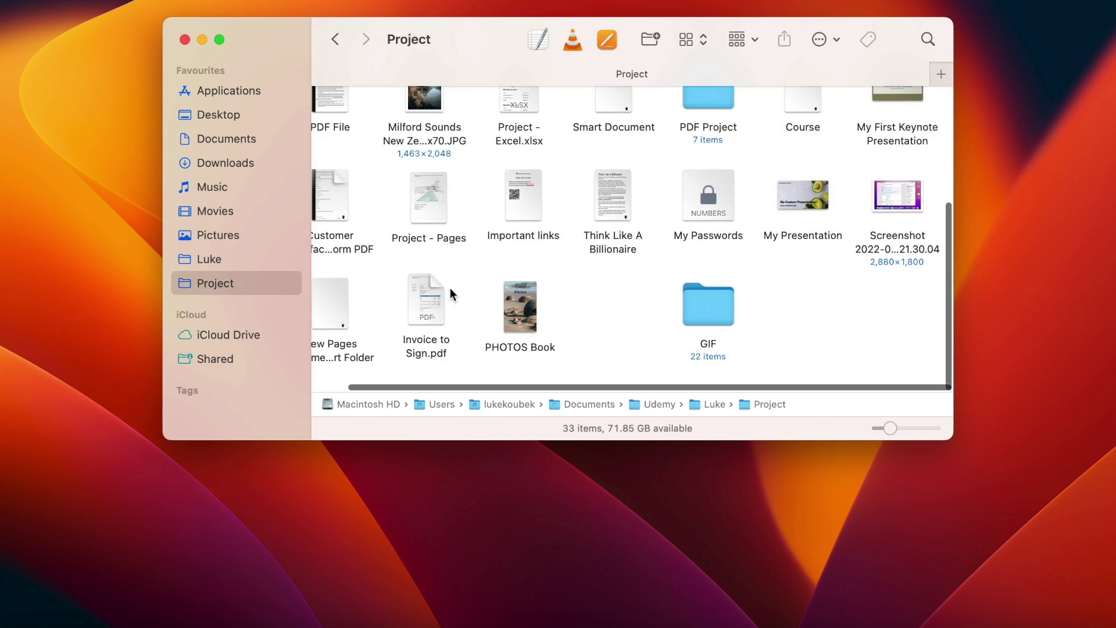
double_click(703, 292)
click(612, 229)
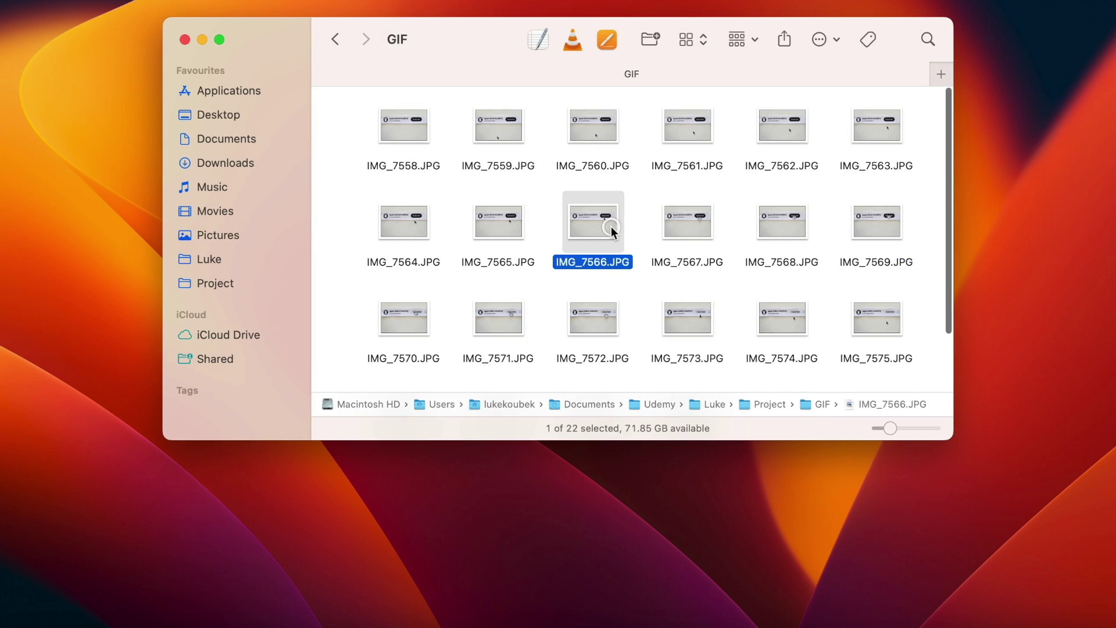
key(super+a)
right_click(612, 230)
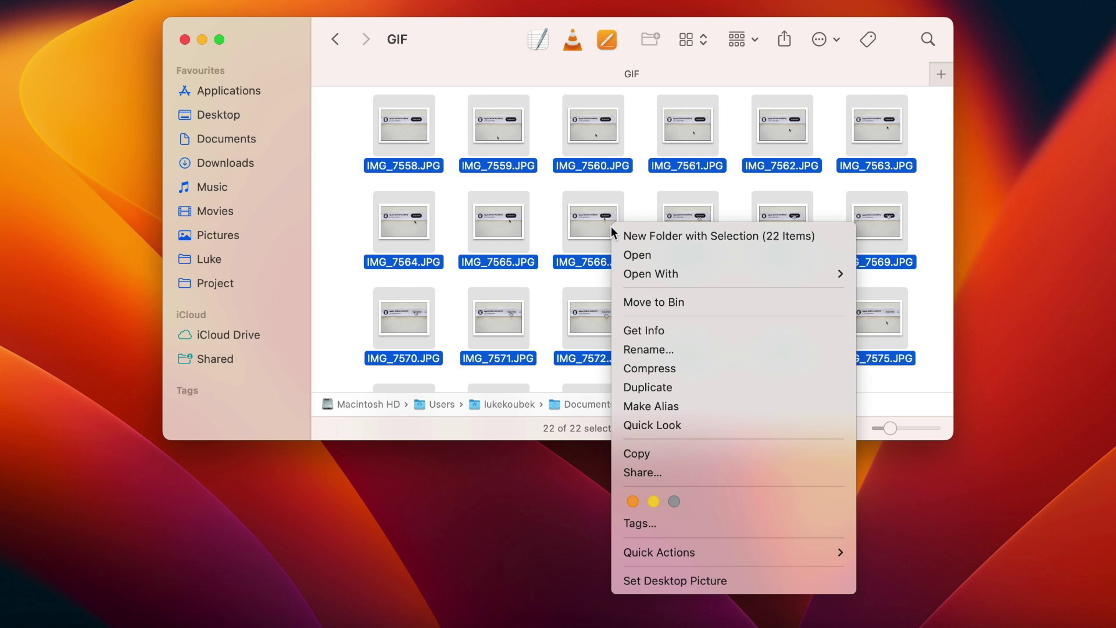
mouse_move(796, 554)
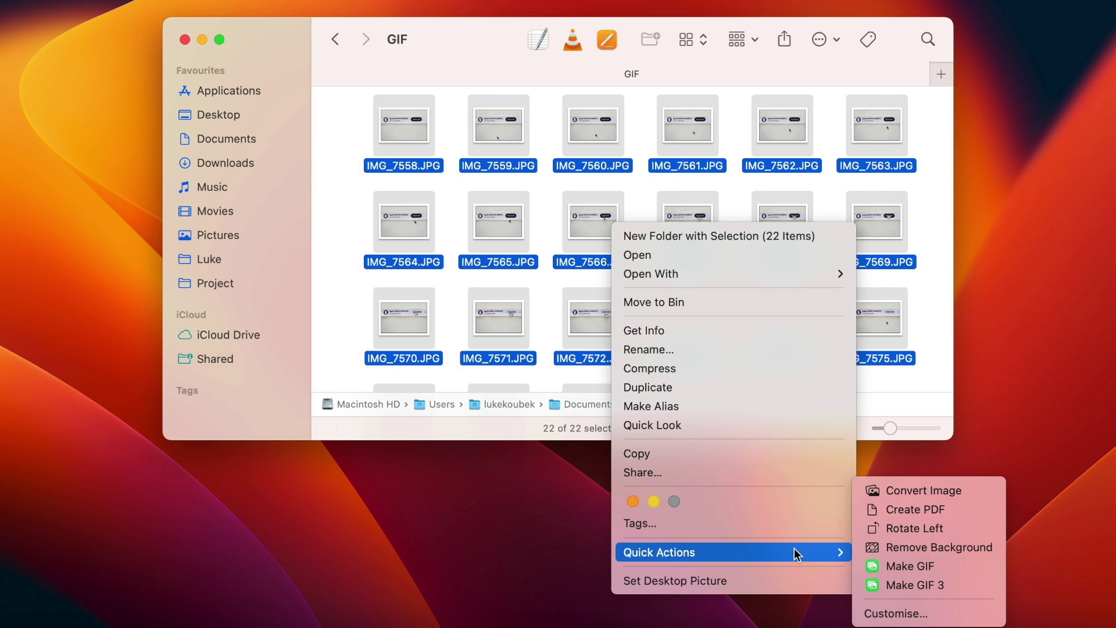
click(902, 566)
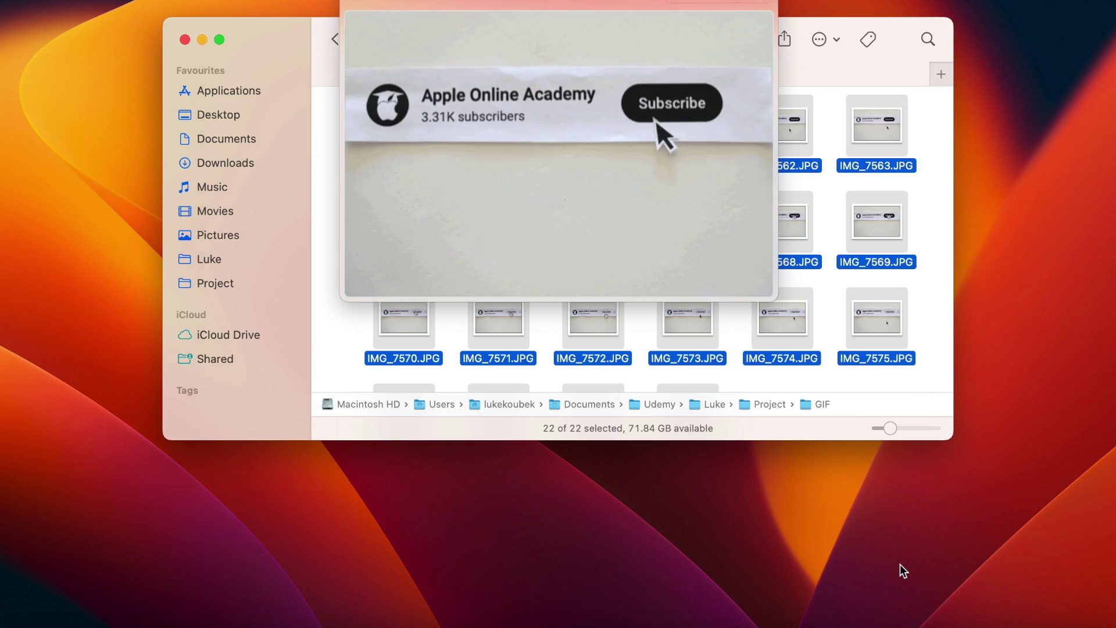
Enlarge the animated GIF preview window, then close it
click(775, 295)
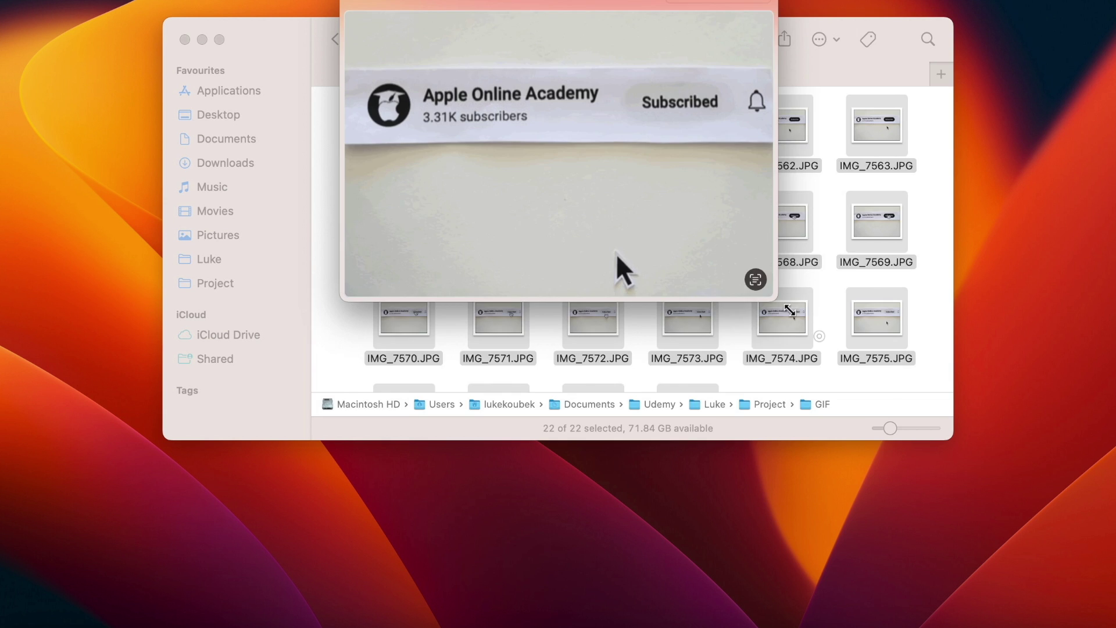
drag(785, 307, 1045, 551)
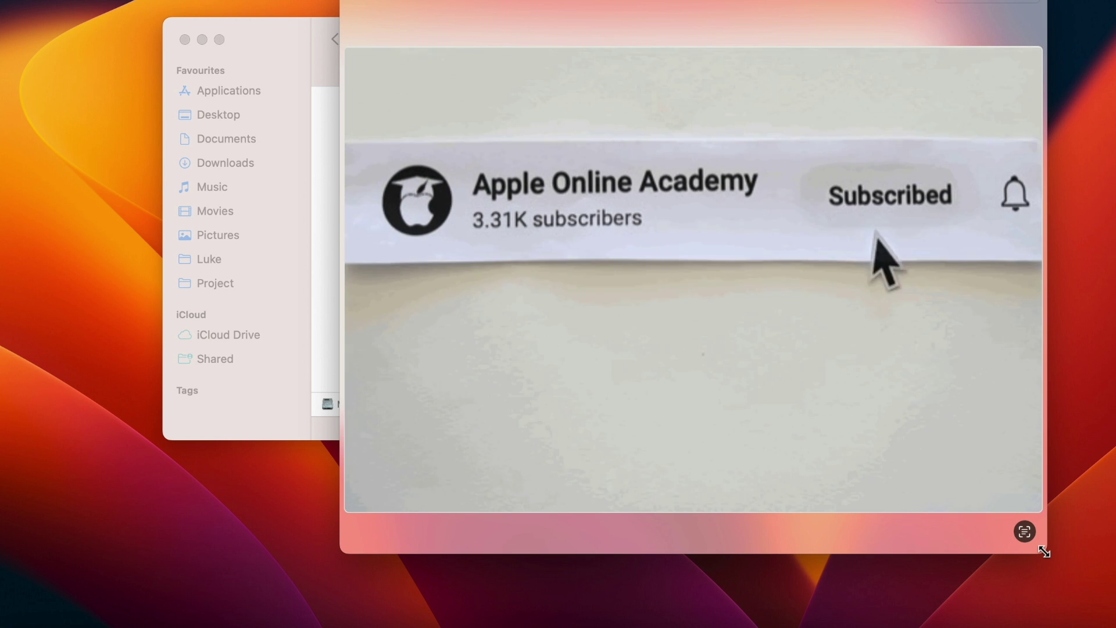
key(space)
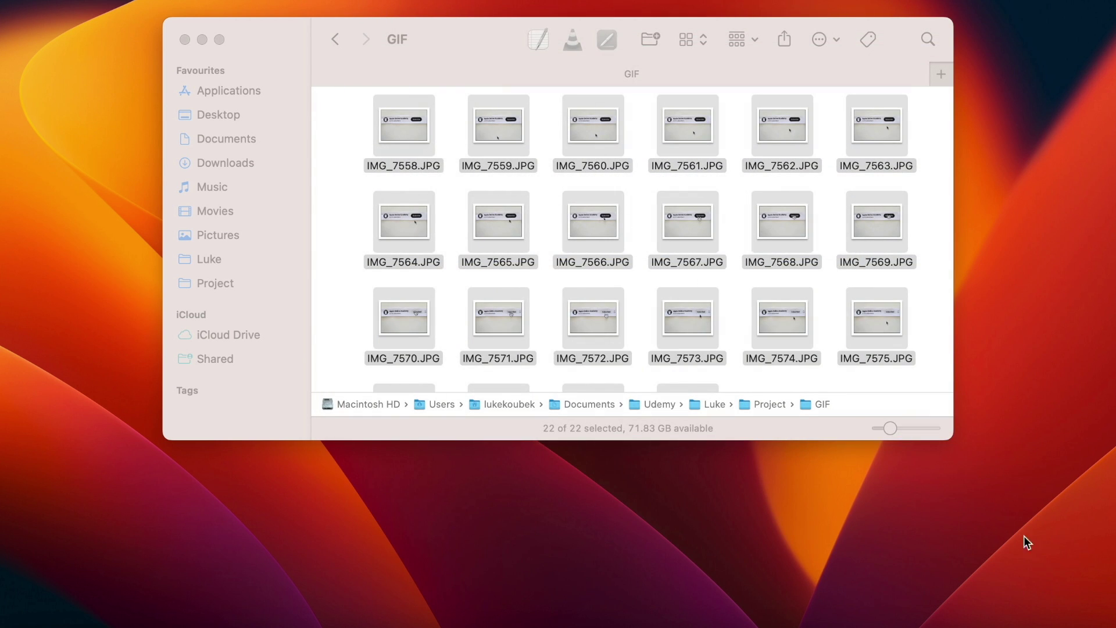
Return to the shortcut editor and search the actions for 'save'
click(320, 170)
key(ctrl+Left)
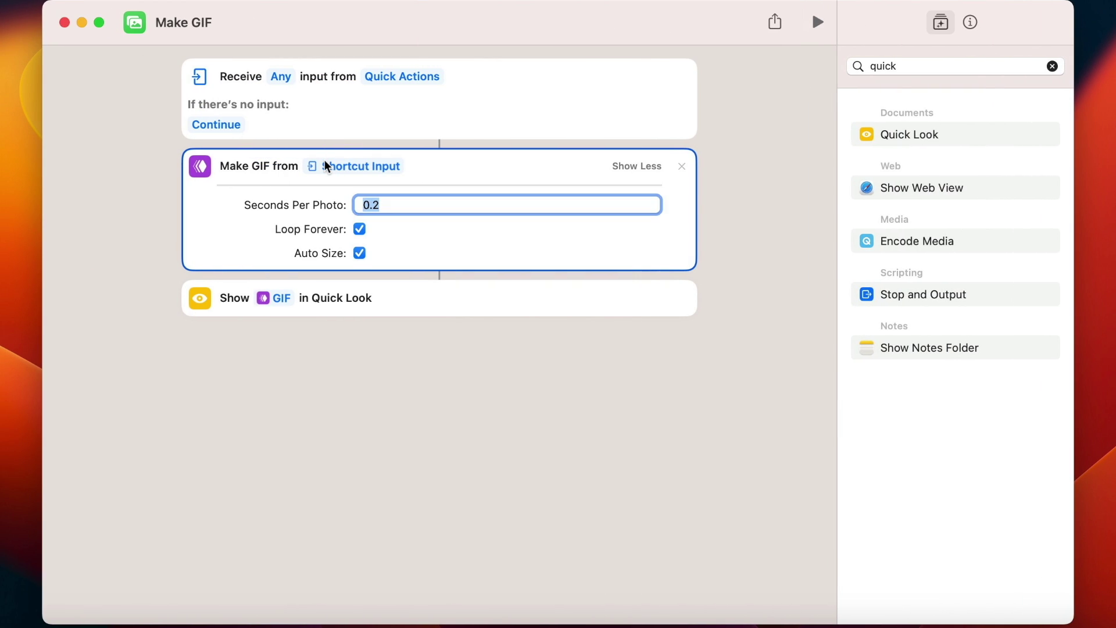
click(1052, 66)
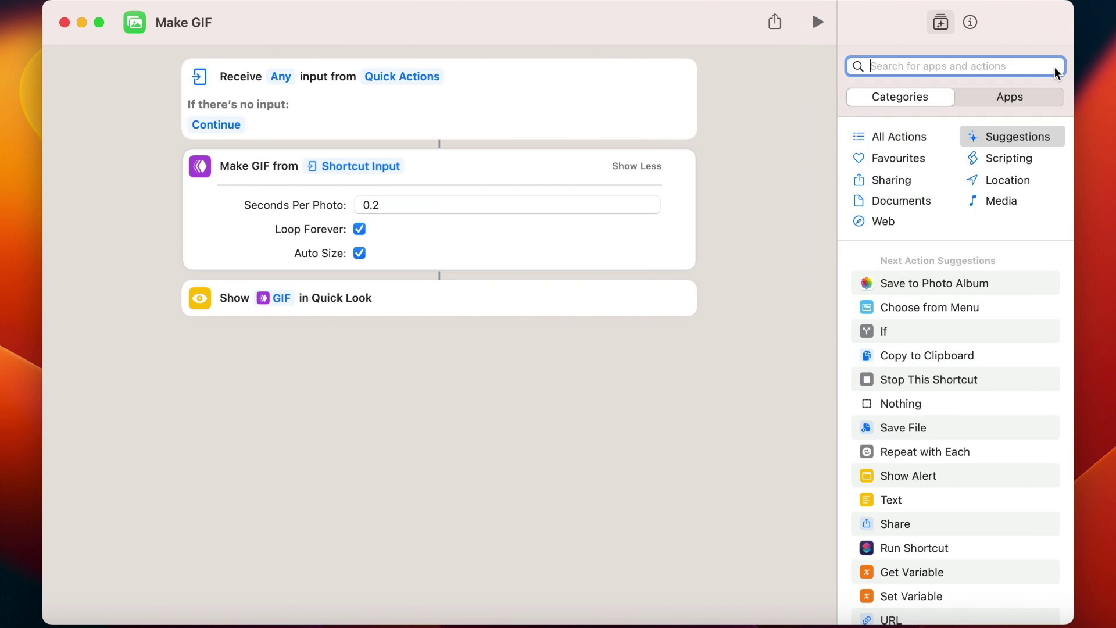
text(save)
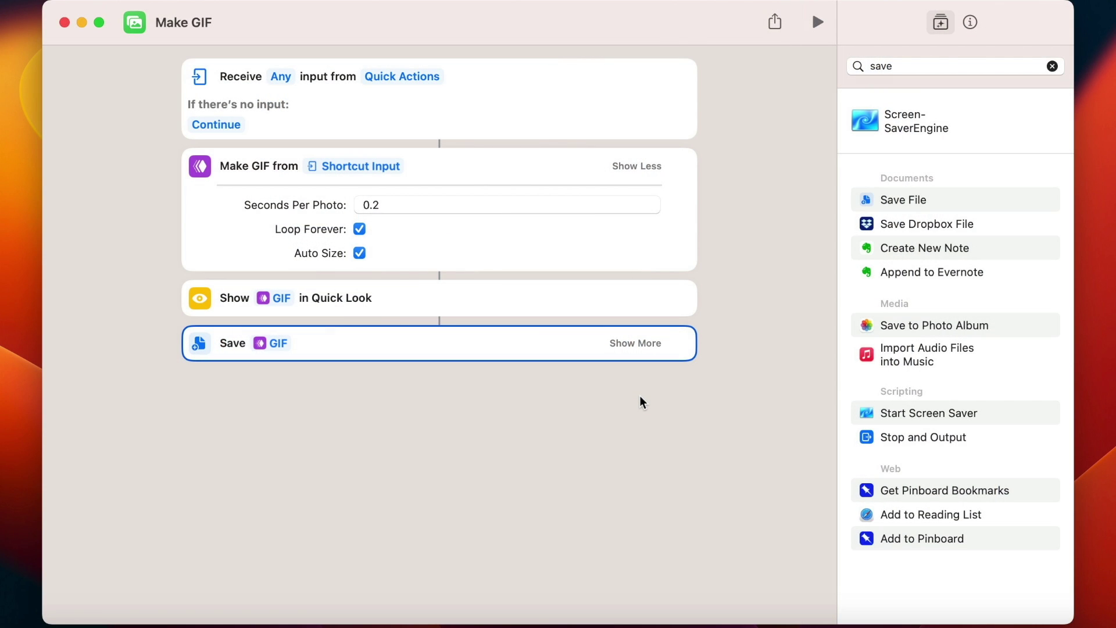
Insert Make Video from GIF before the Save step and keep Save storing the Video
click(1053, 66)
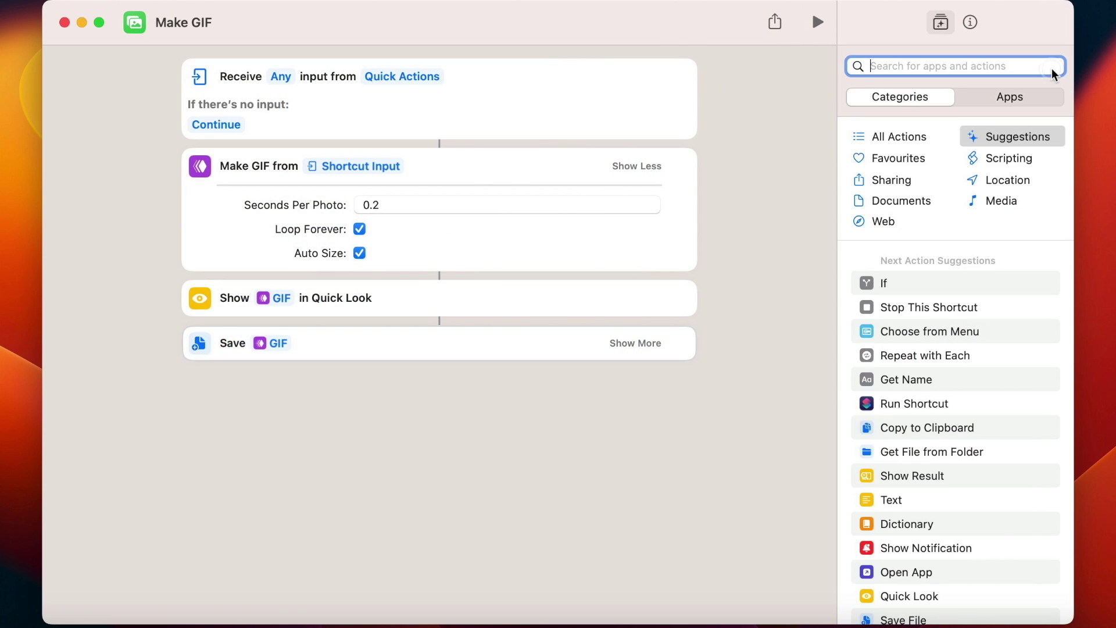
text(make vi)
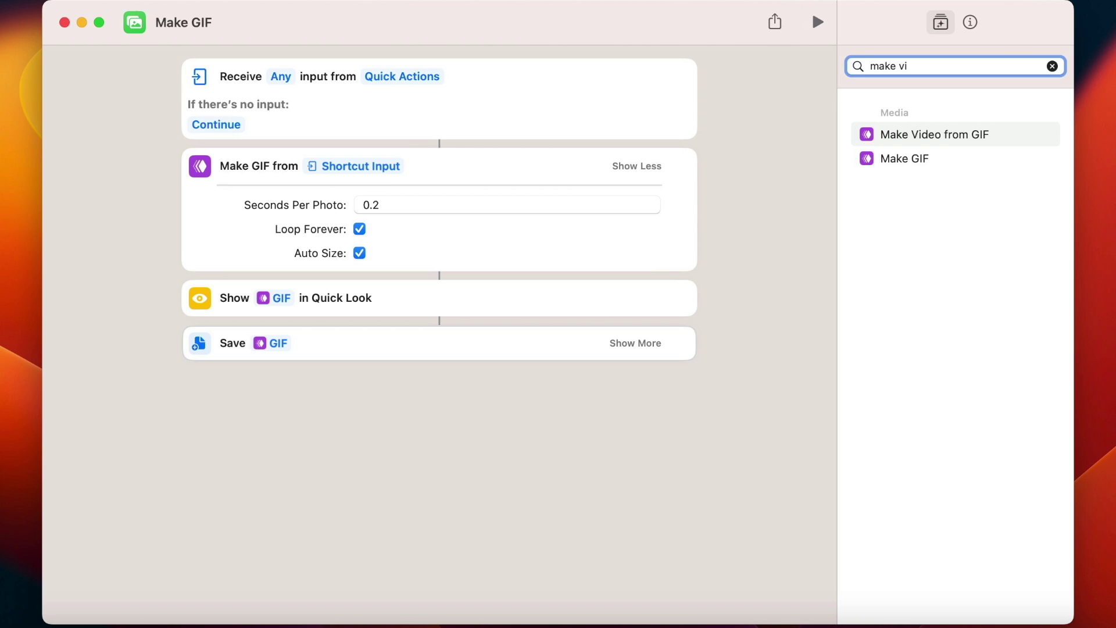
drag(950, 135, 507, 348)
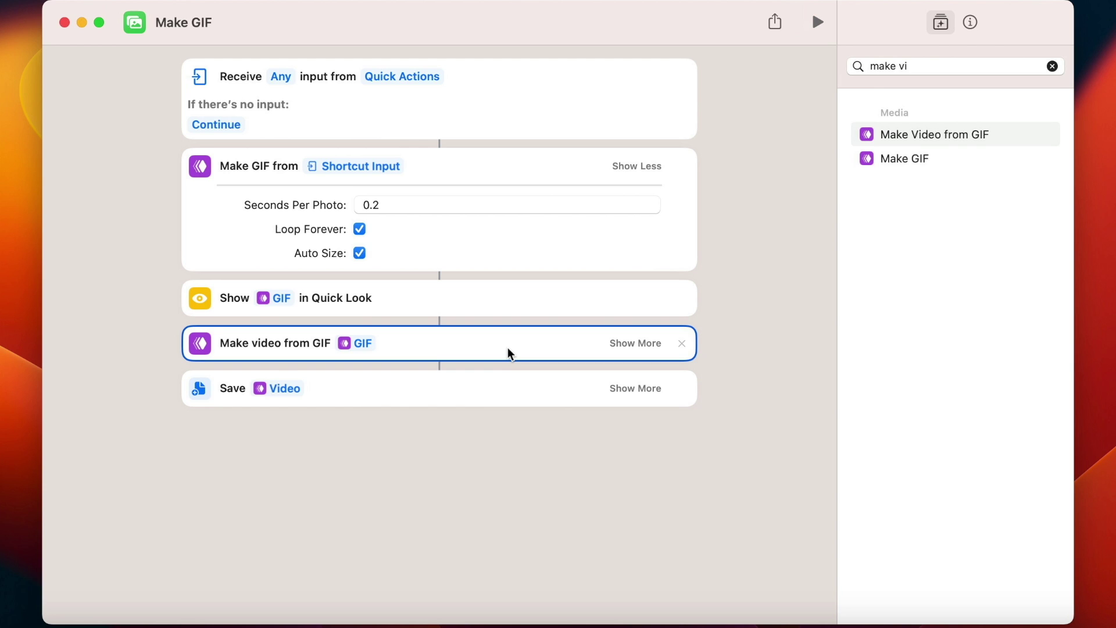
click(288, 388)
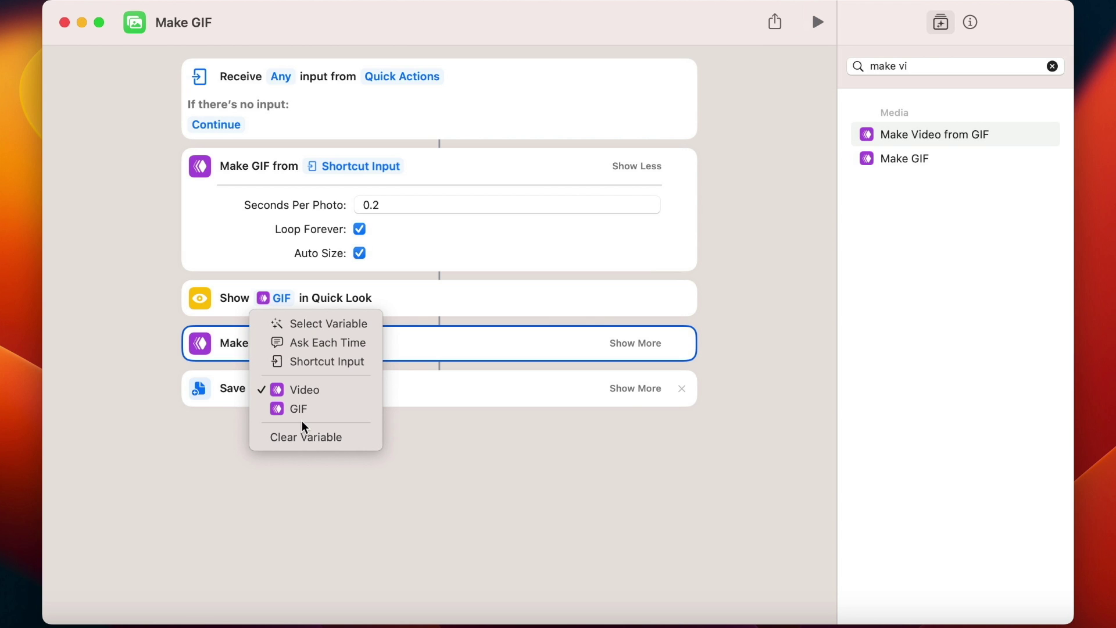
click(451, 454)
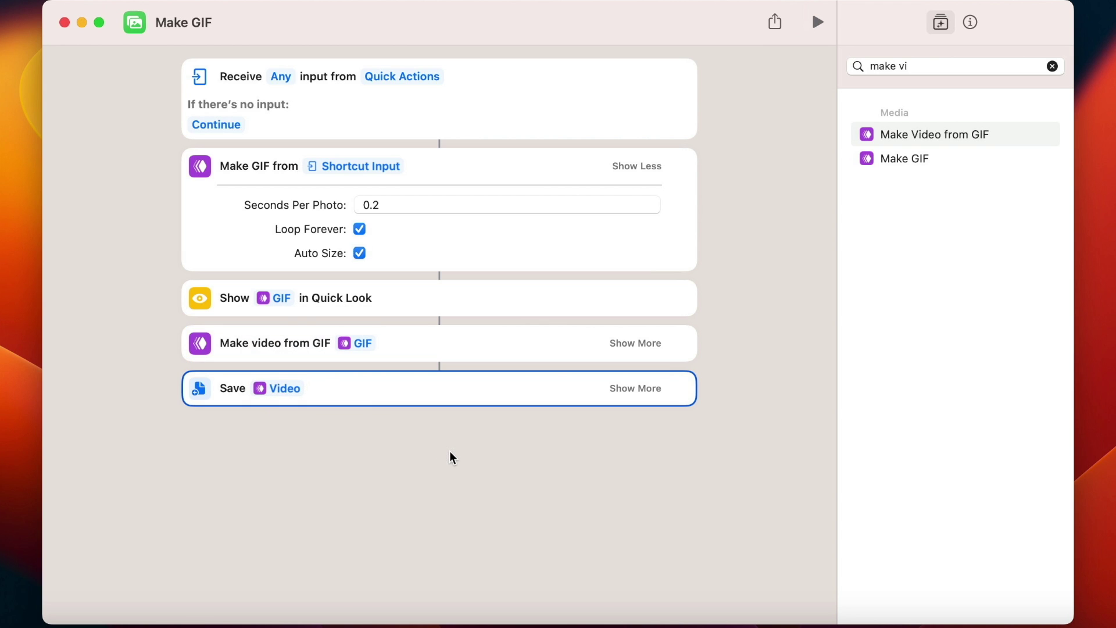
Set Seconds Per Photo to 1, use Get Clipboard when there's no input, and show details
click(406, 205)
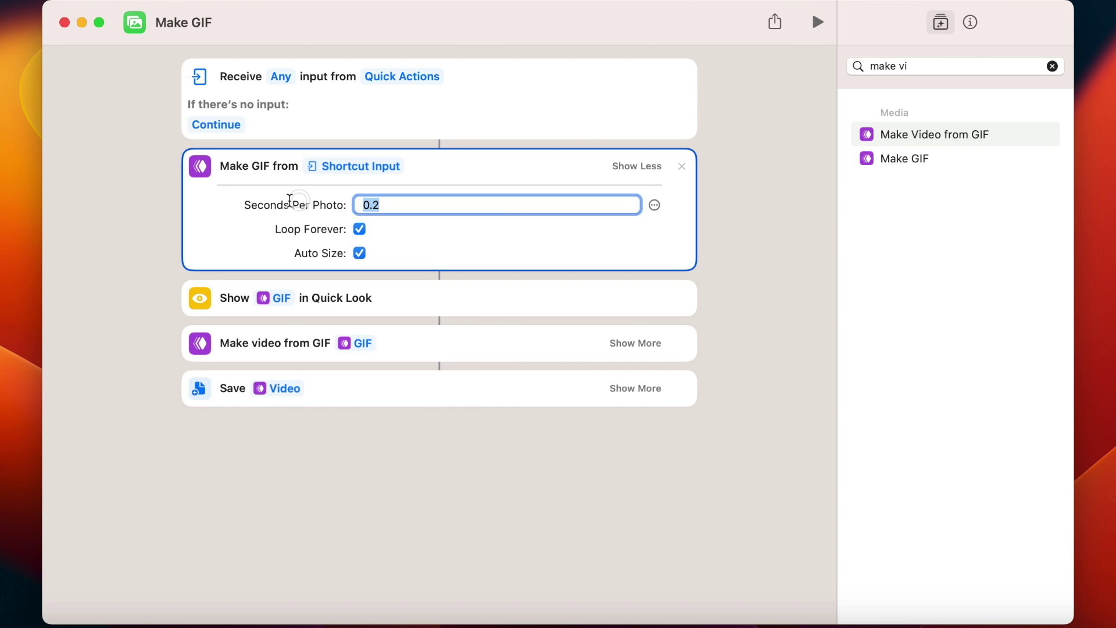
text(1)
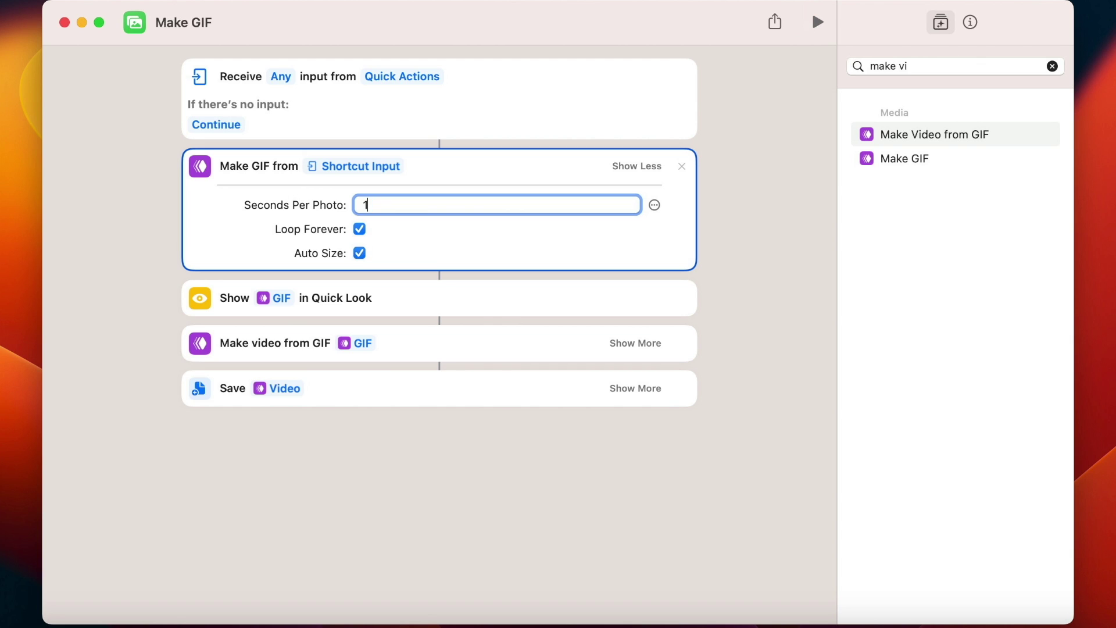
click(364, 110)
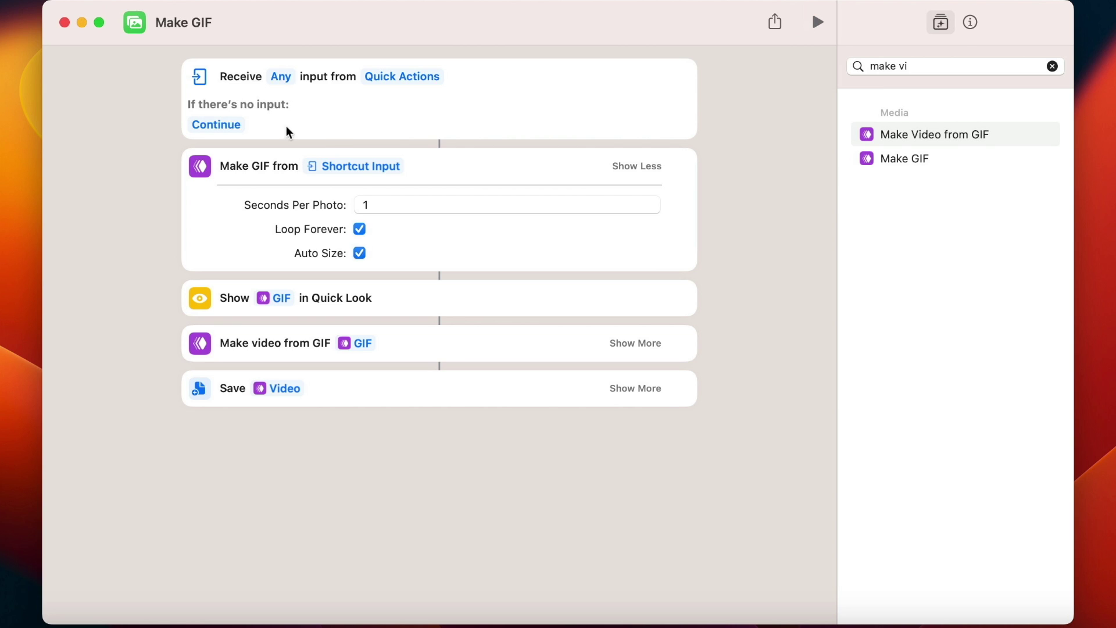
click(215, 125)
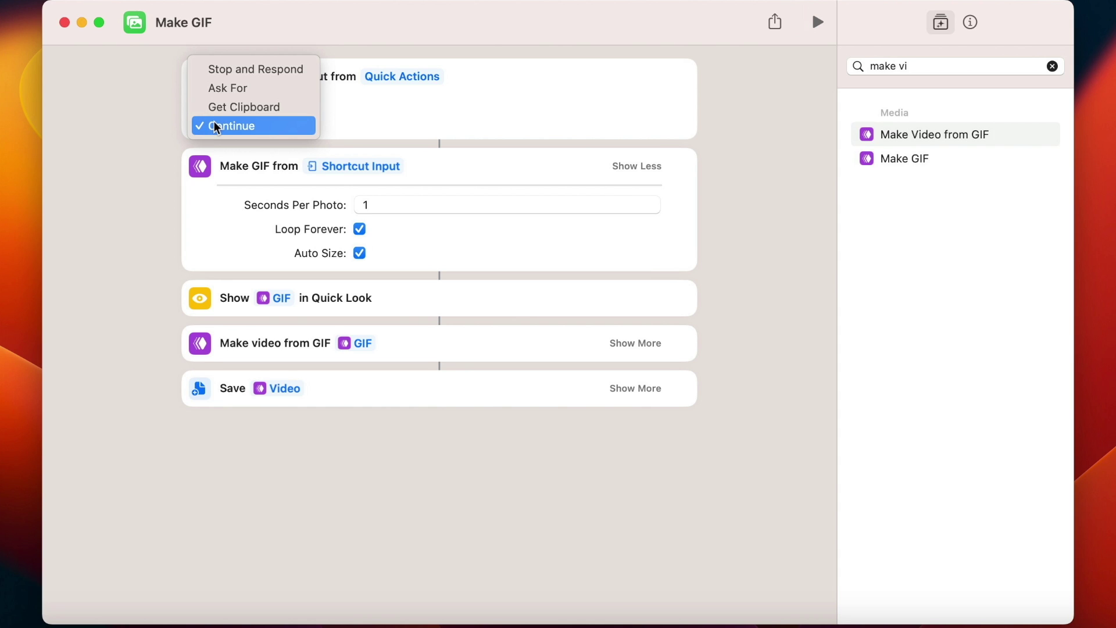
click(298, 109)
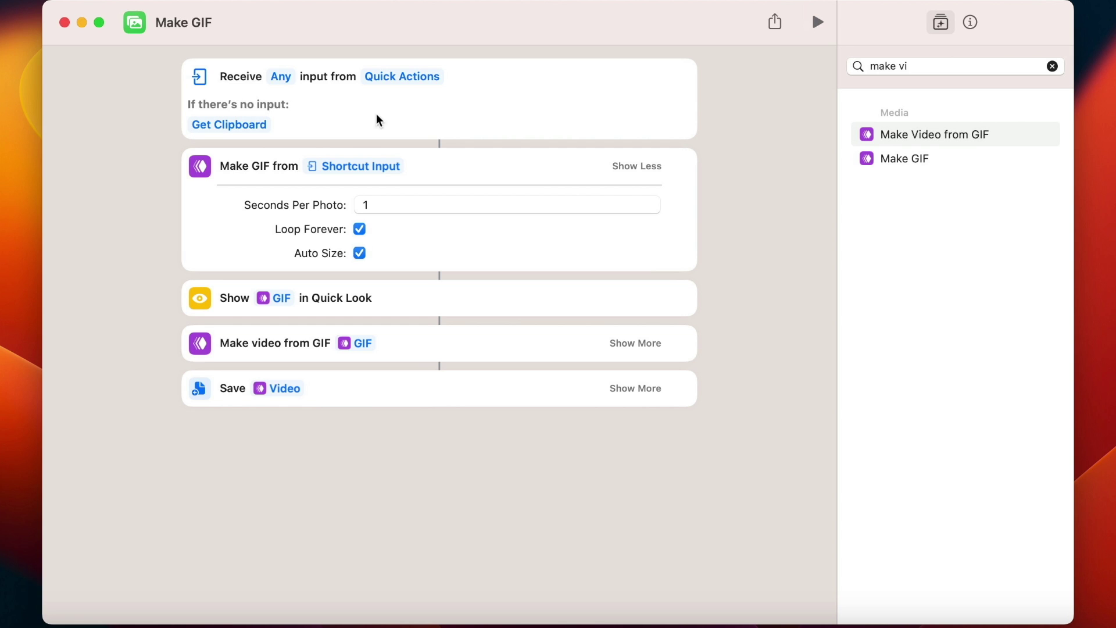
click(966, 25)
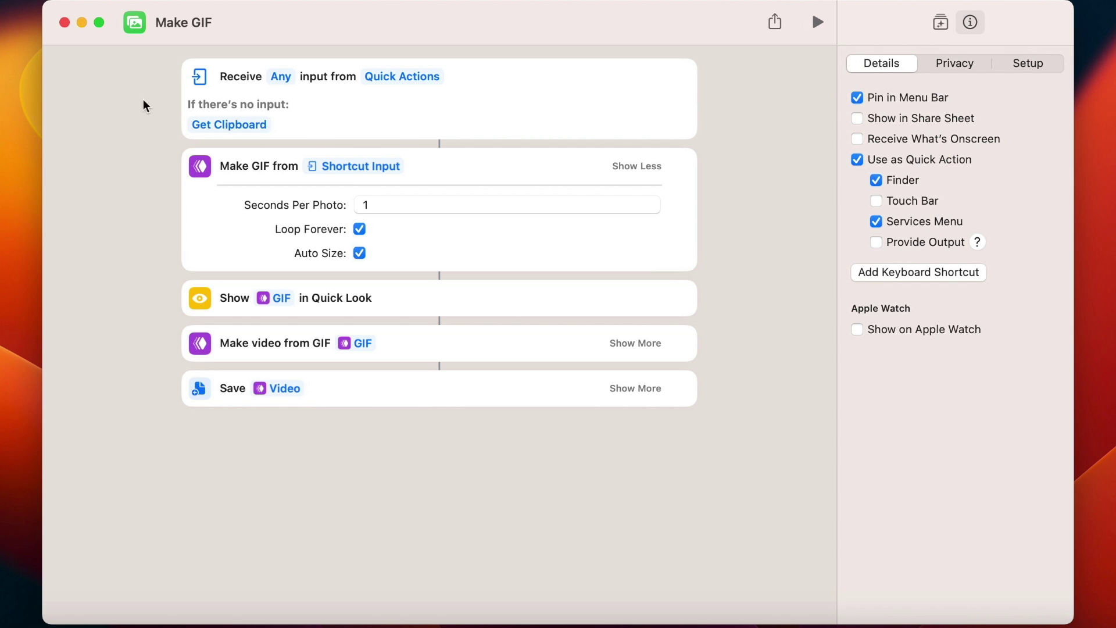
Close Shortcuts, open Project > My Media Folder in Finder, and copy 11 photos
click(64, 22)
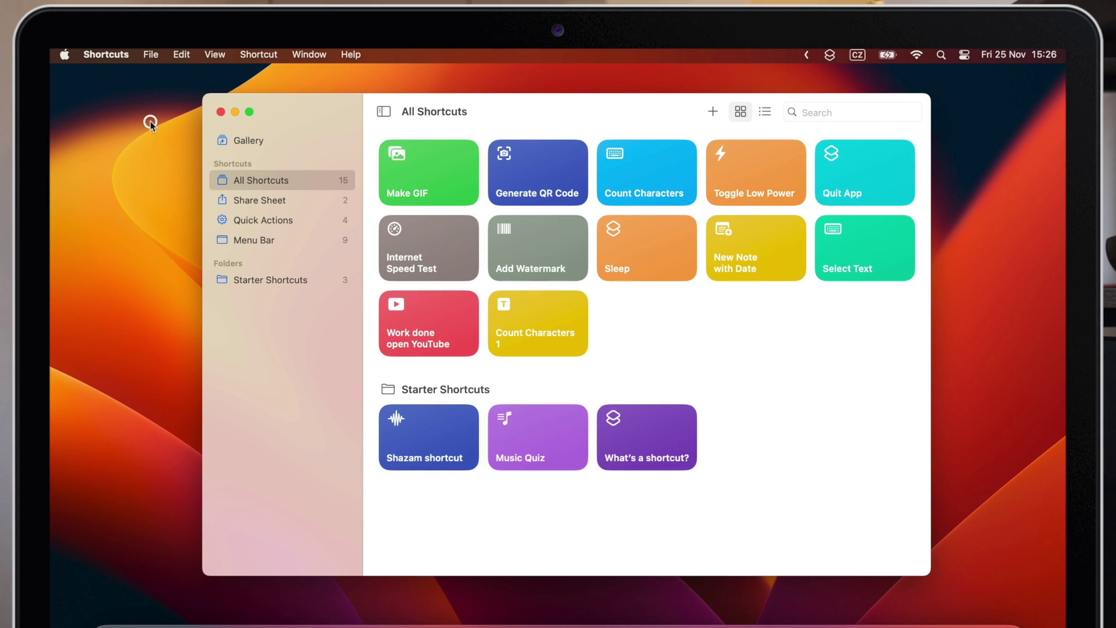
click(220, 112)
click(460, 286)
key(super+n)
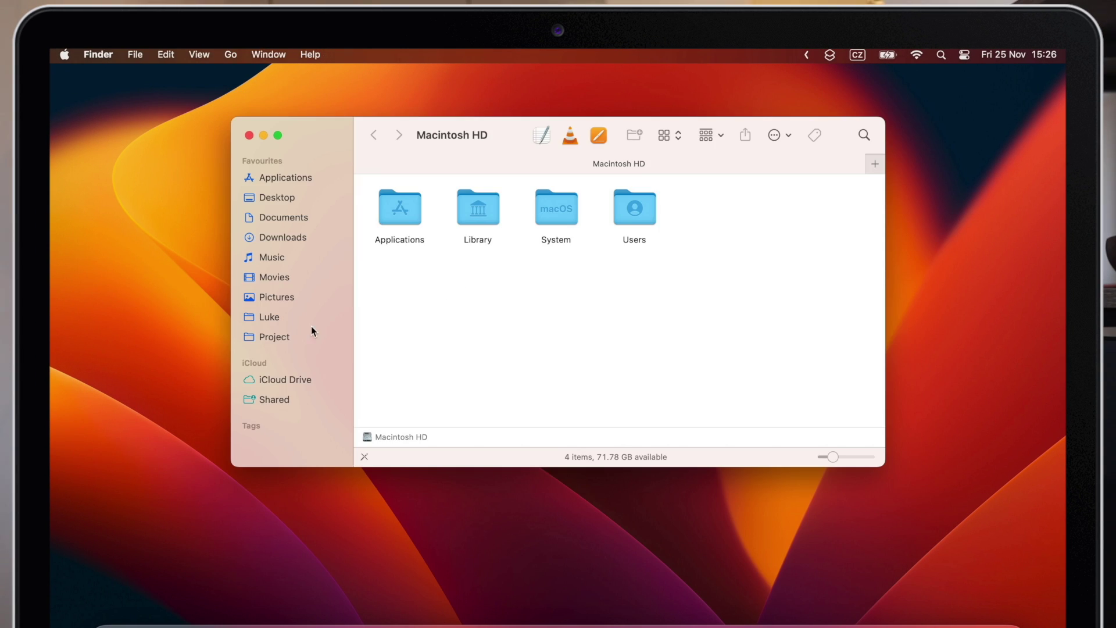
click(266, 335)
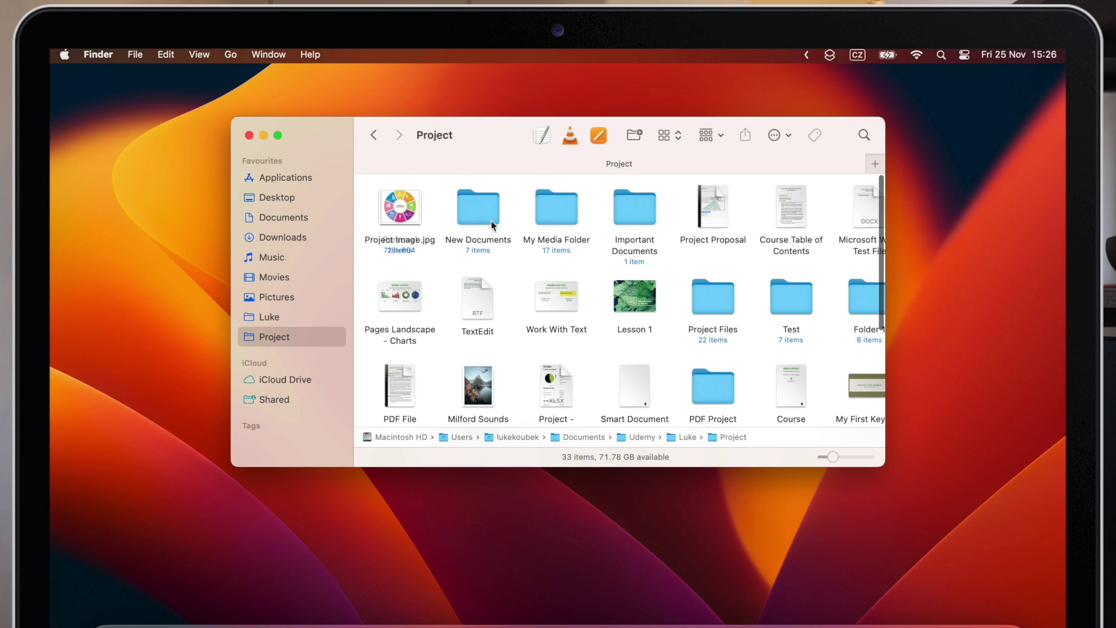
double_click(548, 211)
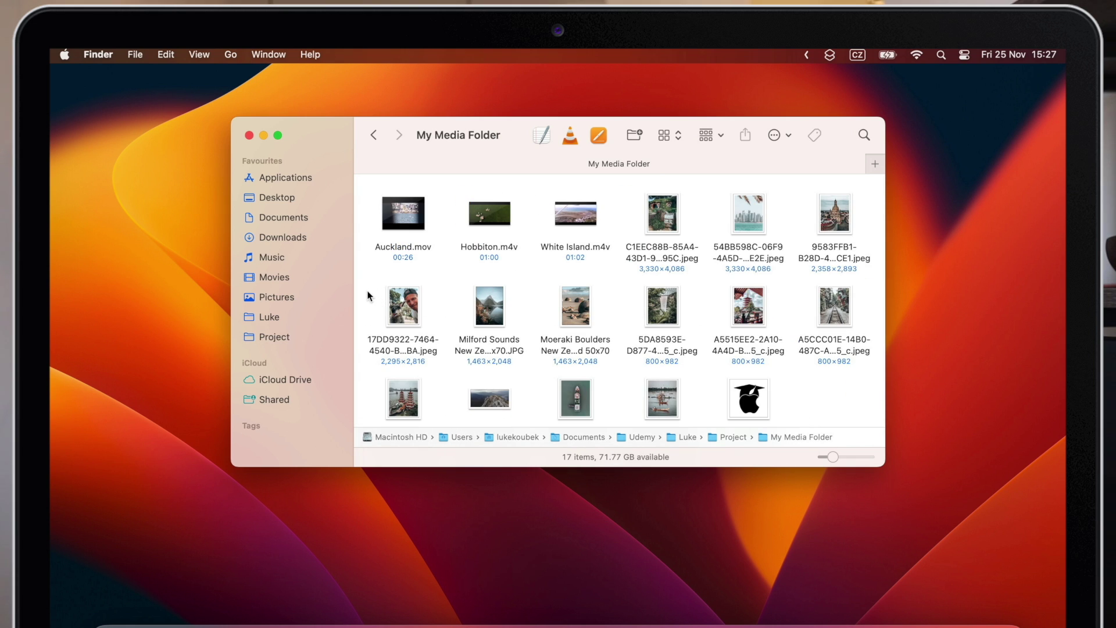
drag(366, 291, 838, 411)
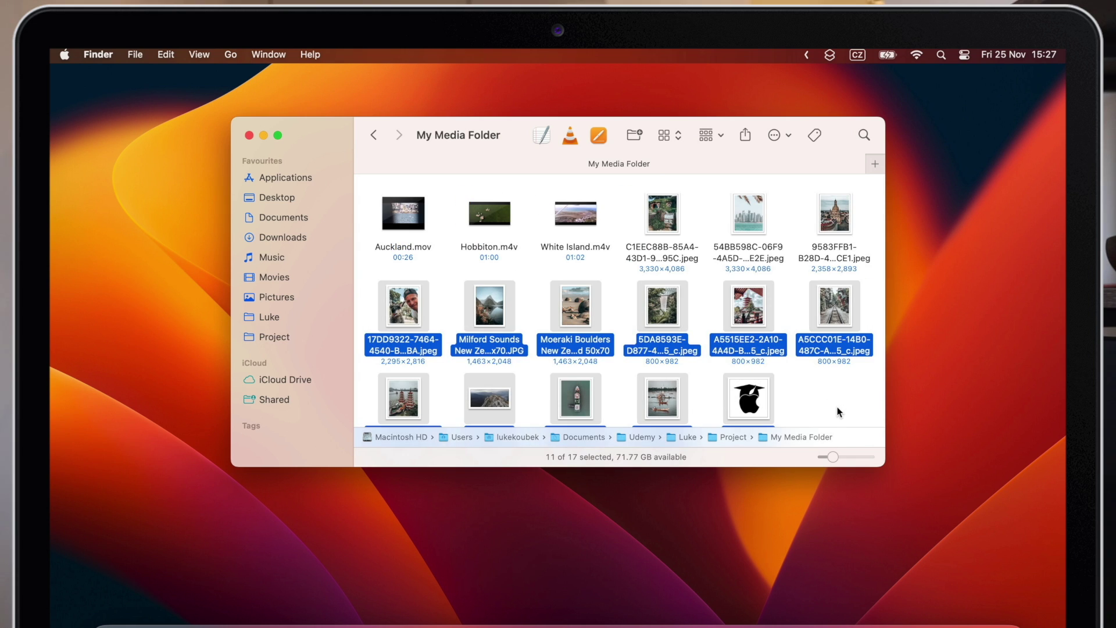
key(super+c)
Run Make GIF from the menu bar, save Image.mp4 to the Desktop, and open it in VLC
click(830, 54)
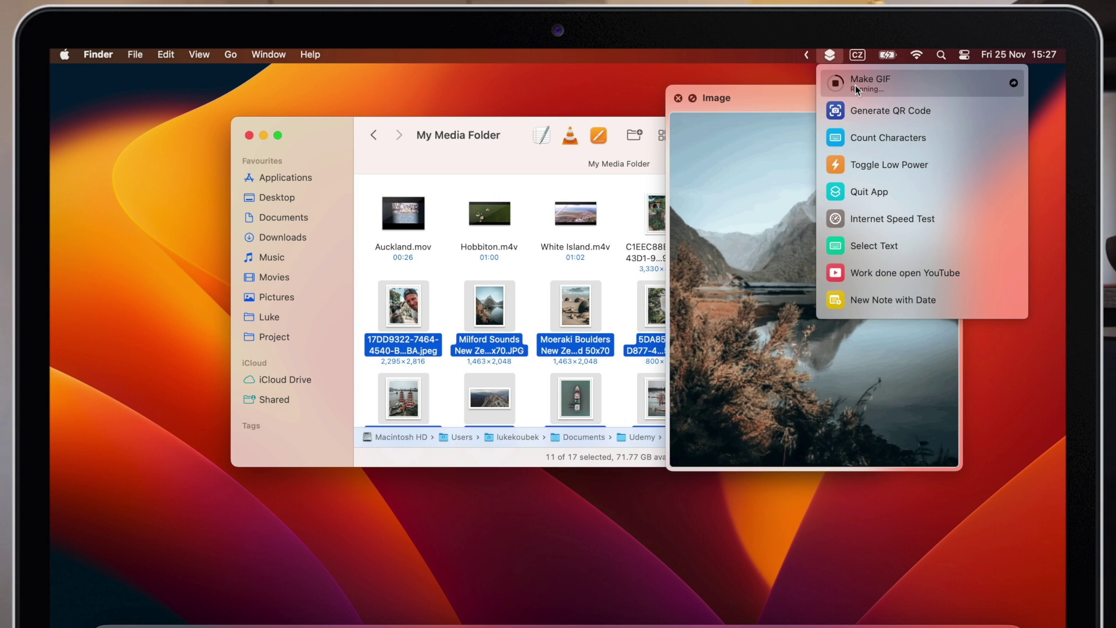
click(830, 56)
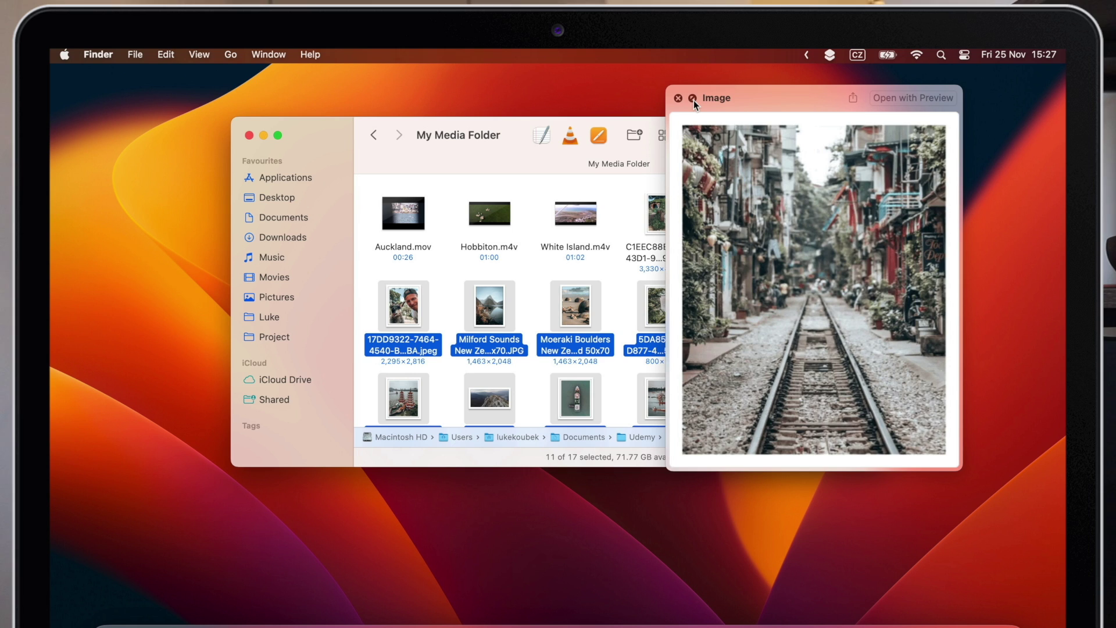
click(678, 98)
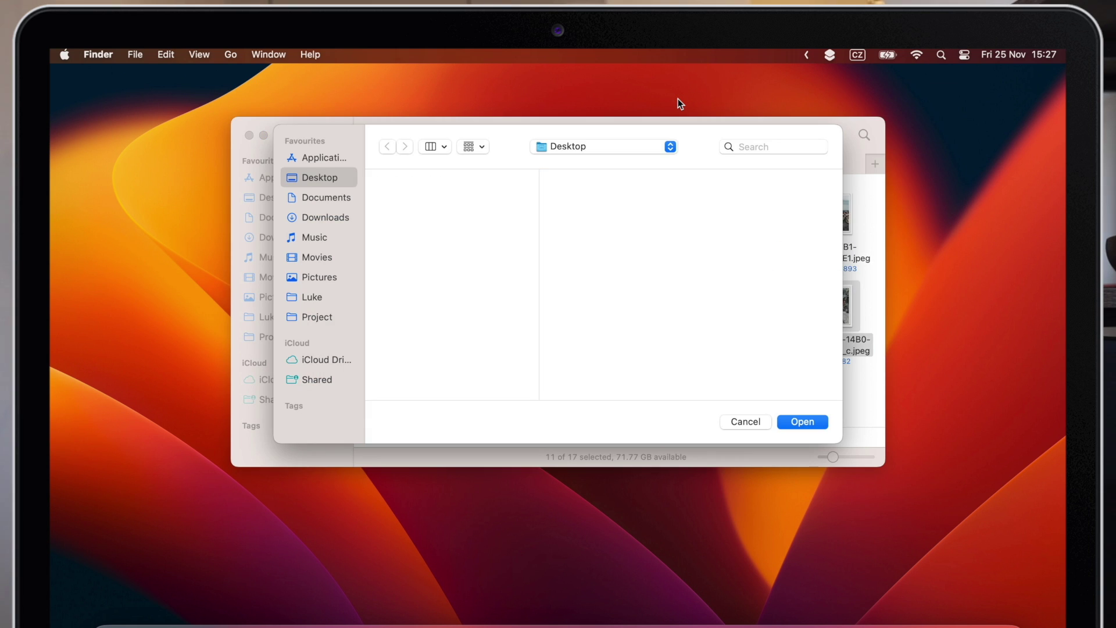
click(810, 422)
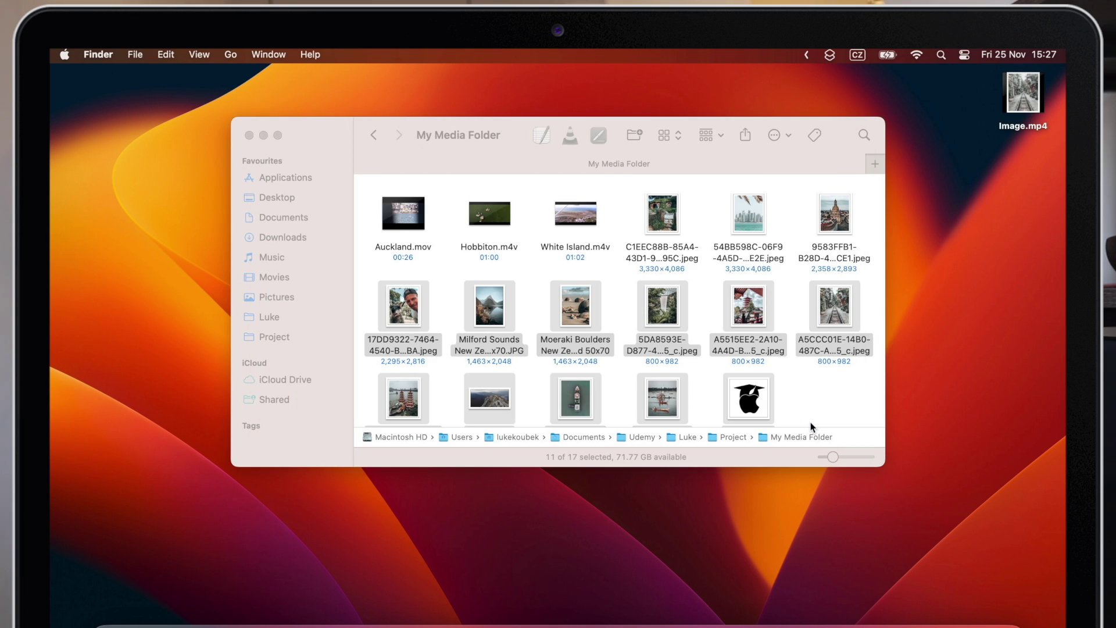
click(1033, 108)
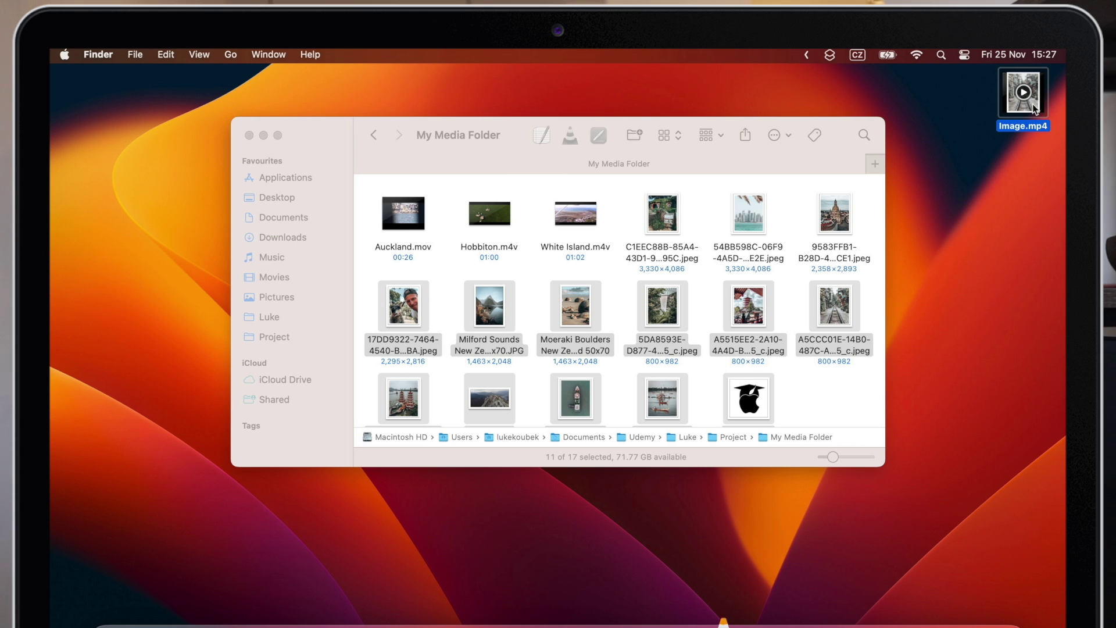
double_click(1033, 107)
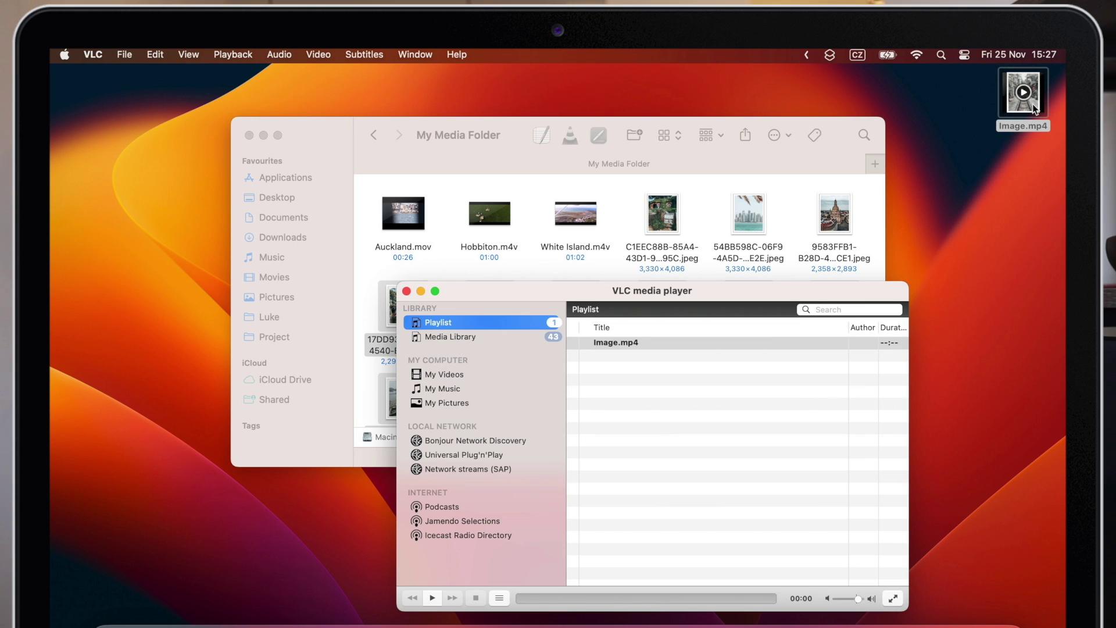